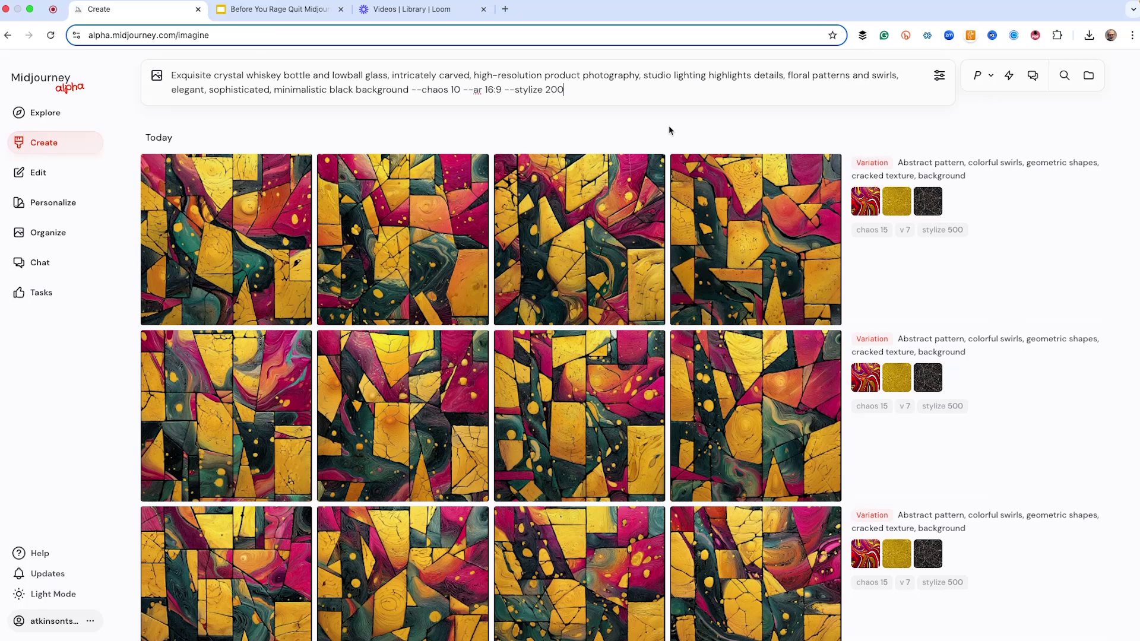
Step: Submit the carved crystal whiskey bottle and glass prompt to render four 16:9 images
{"action": "key", "text": "Return"}
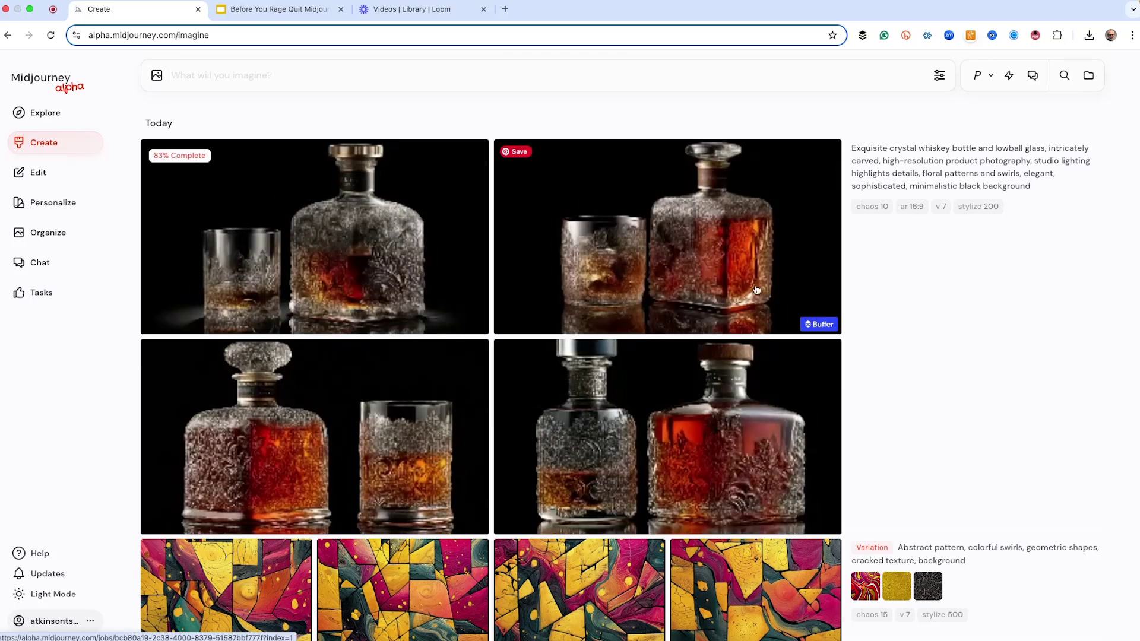
Step: Open the bottom-right whiskey render and browse the set to the ornate decanter beside a glass
{"action": "left_click", "coordinate": [683, 461]}
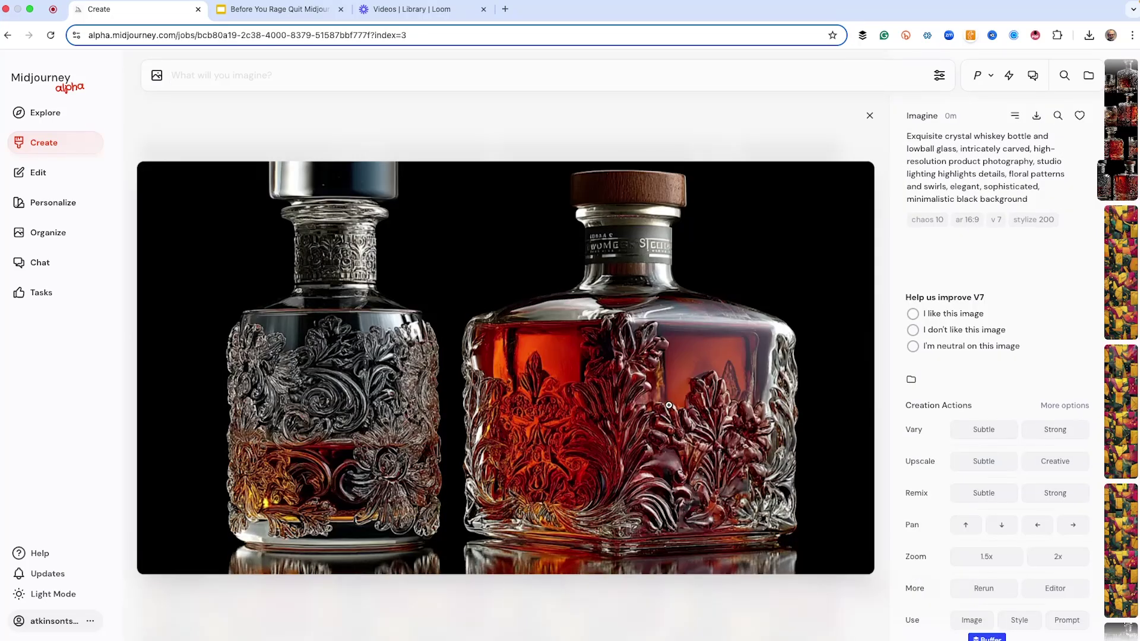
{"action": "key", "text": "Left"}
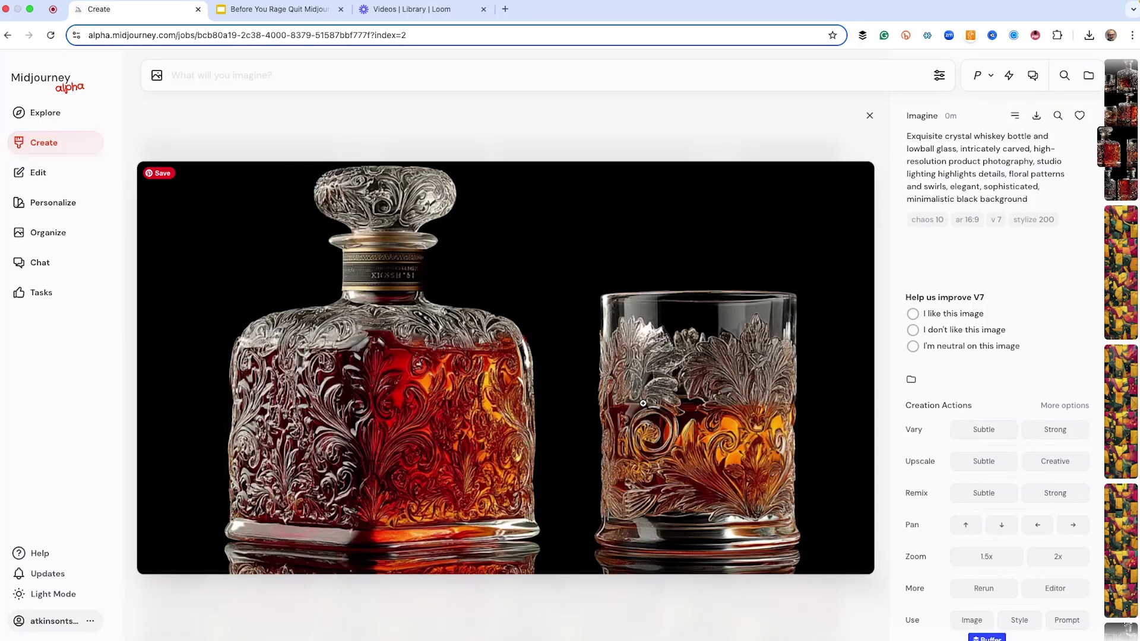
{"action": "key", "text": "Left"}
{"action": "key", "text": "Left"}
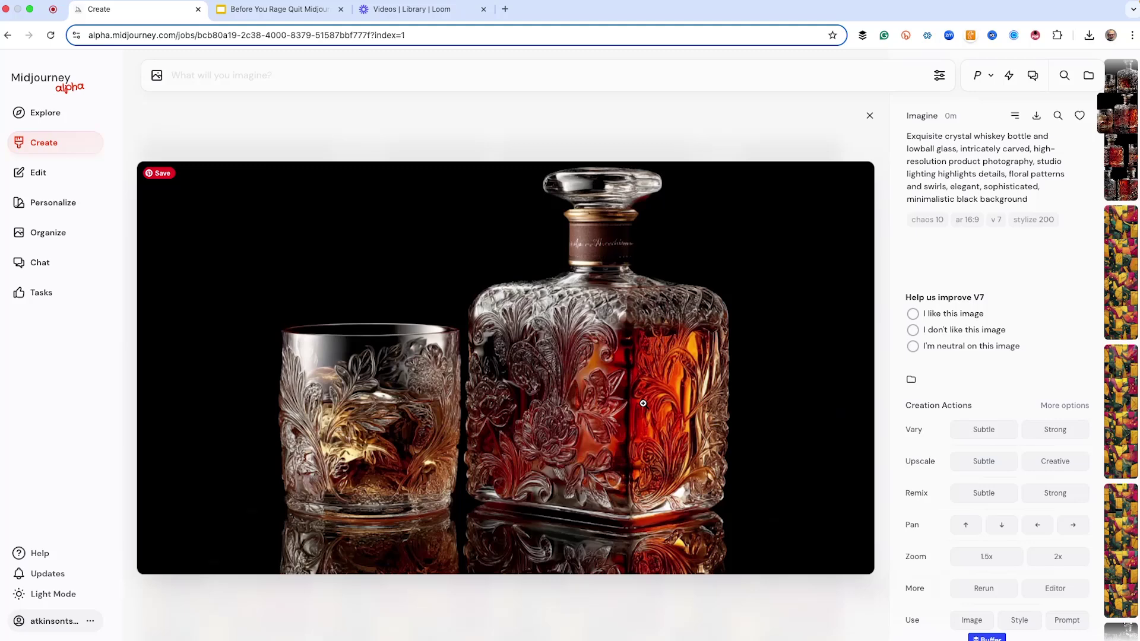
{"action": "key", "text": "Right"}
{"action": "key", "text": "Right"}
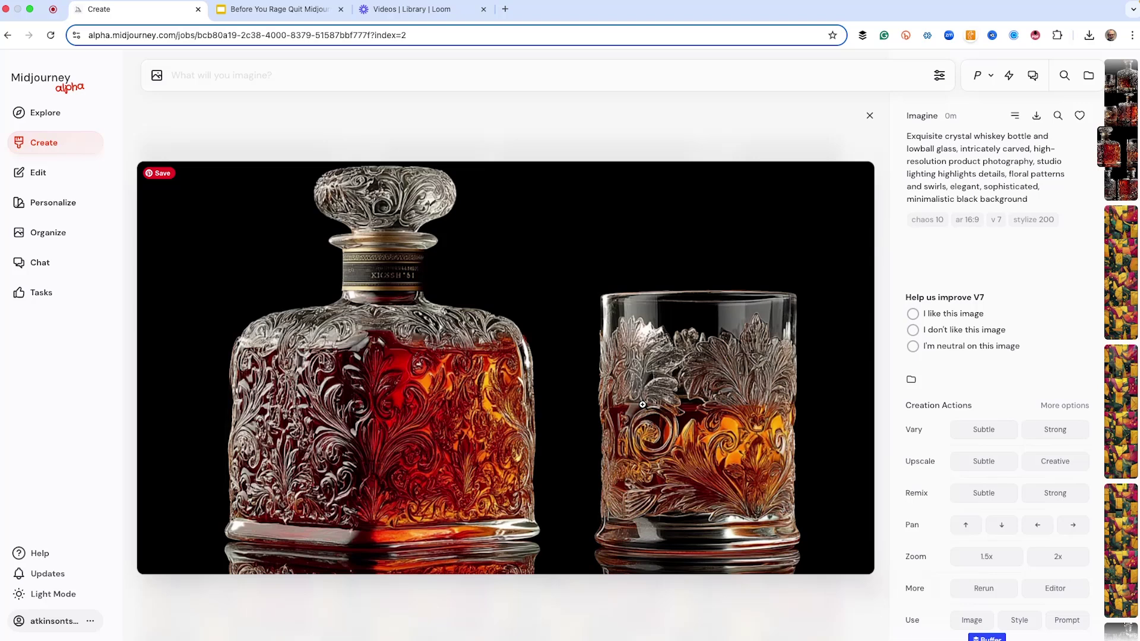
Step: Request subtle and strong variations of the decanter image and reload its prompt with the image attached
{"action": "left_click", "coordinate": [984, 429]}
{"action": "left_click", "coordinate": [1065, 436]}
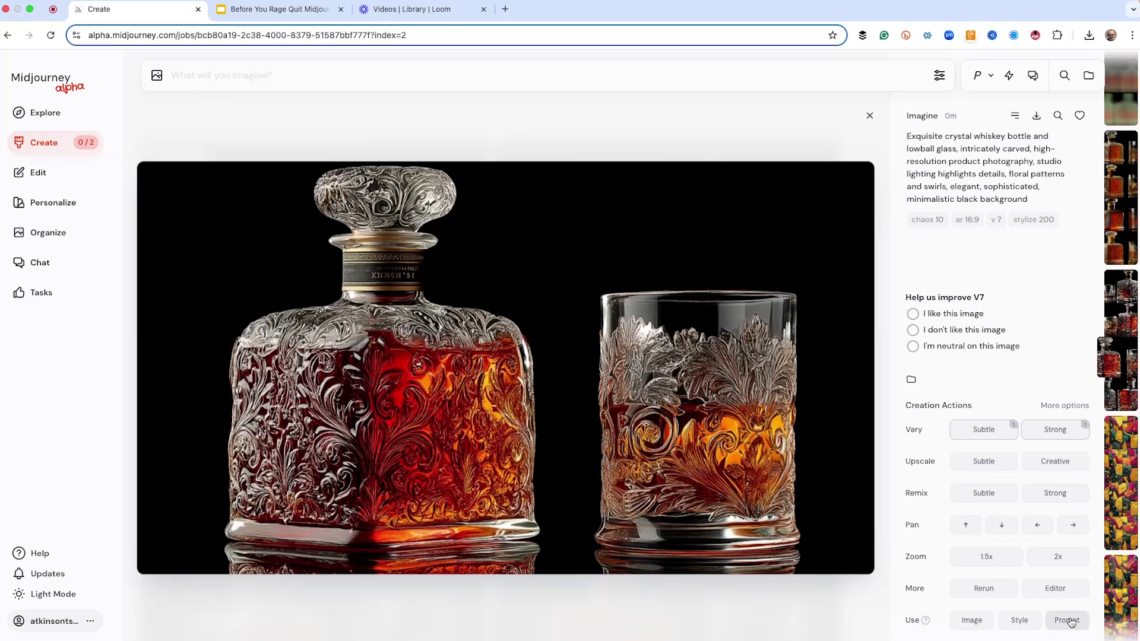
{"action": "left_click", "coordinate": [1071, 622]}
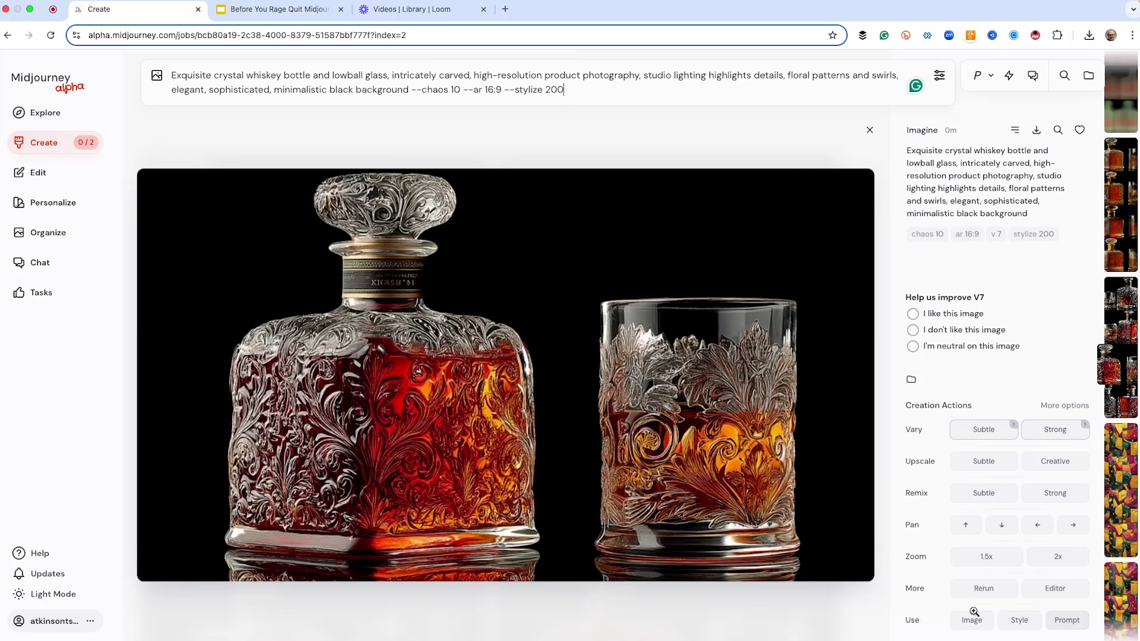
{"action": "left_click", "coordinate": [971, 622]}
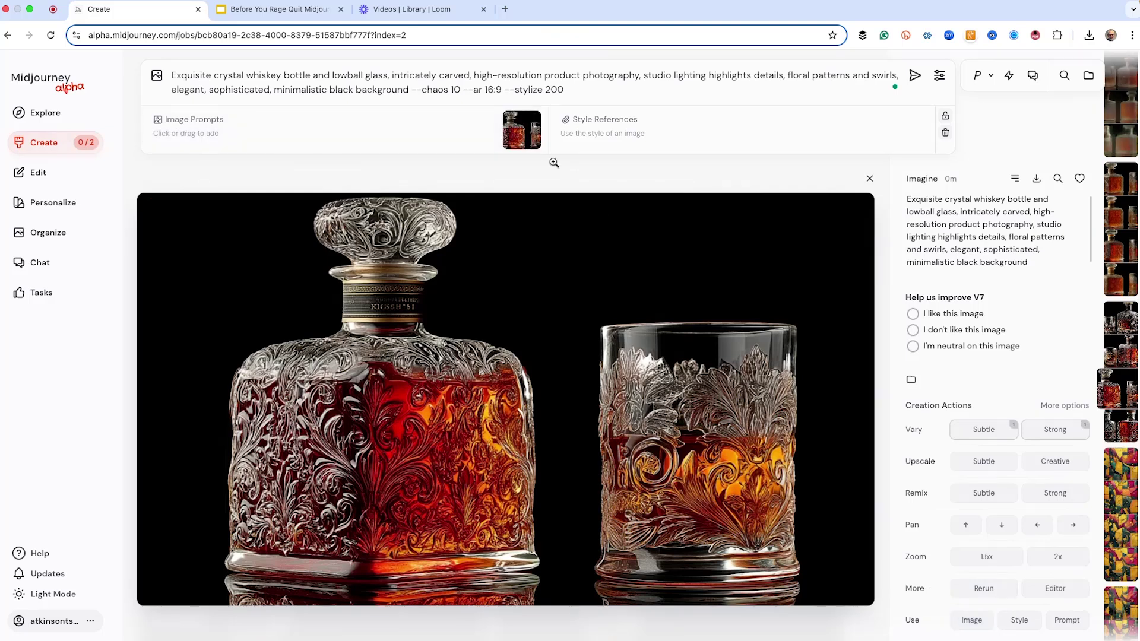
Step: Make the decanter a style reference and submit its prompt with --iw 3, then with --r 4
{"action": "left_click_drag", "start_coordinate": [520, 128], "coordinate": [906, 129]}
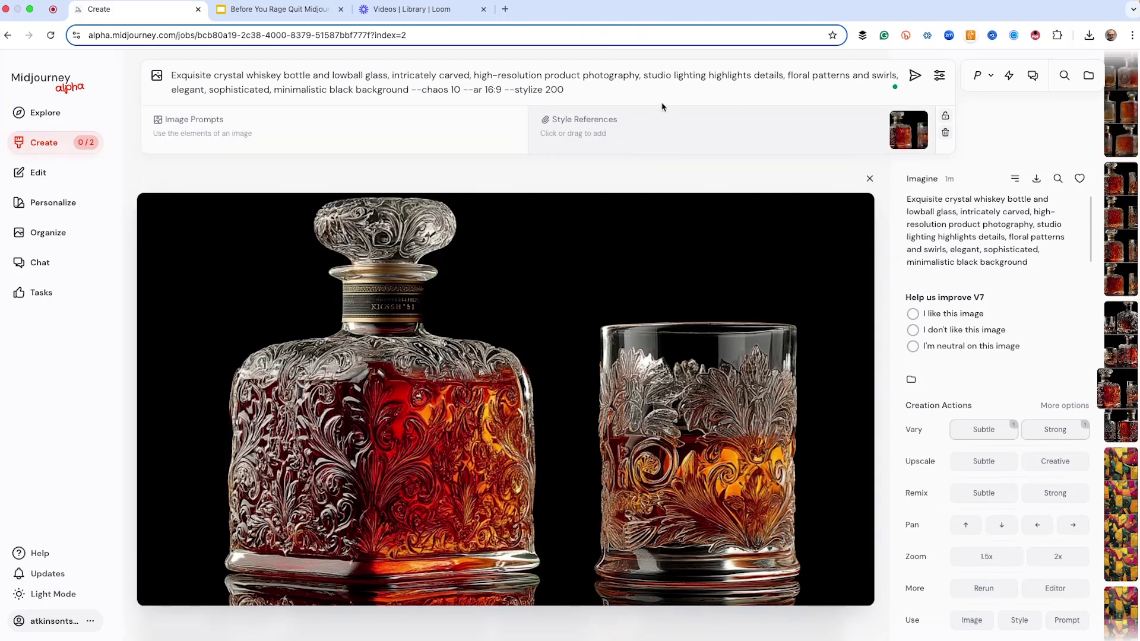
{"action": "left_click", "coordinate": [600, 94]}
{"action": "type", "text": "-"}
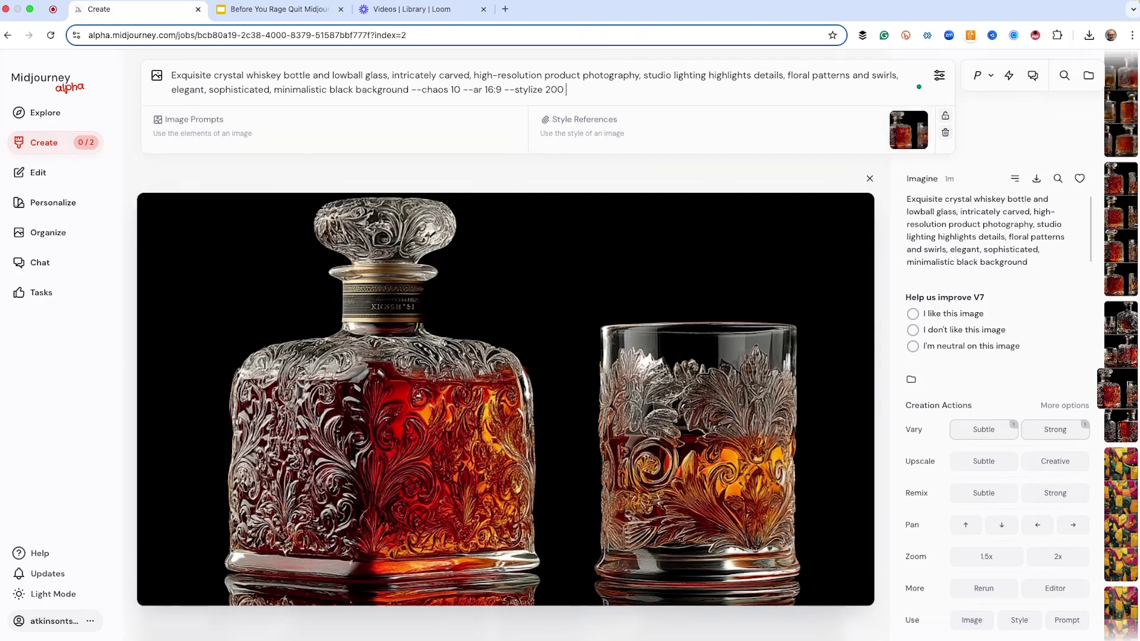
{"action": "type", "text": "-iw 3"}
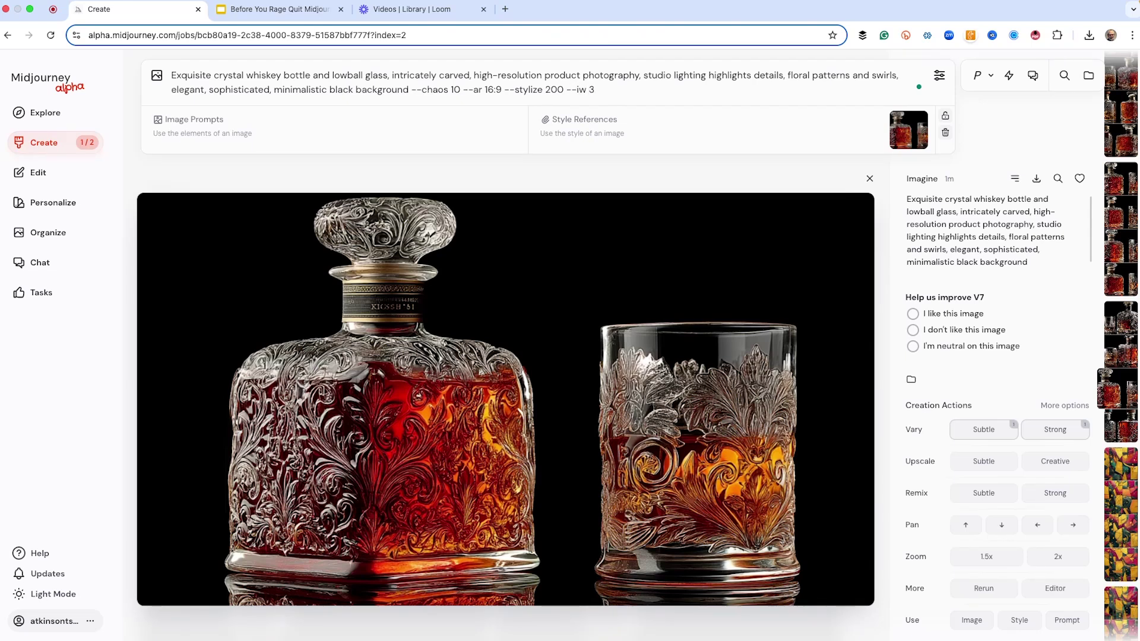
{"action": "key", "text": "Return"}
{"action": "type", "text": "--r 4"}
{"action": "key", "text": "Return"}
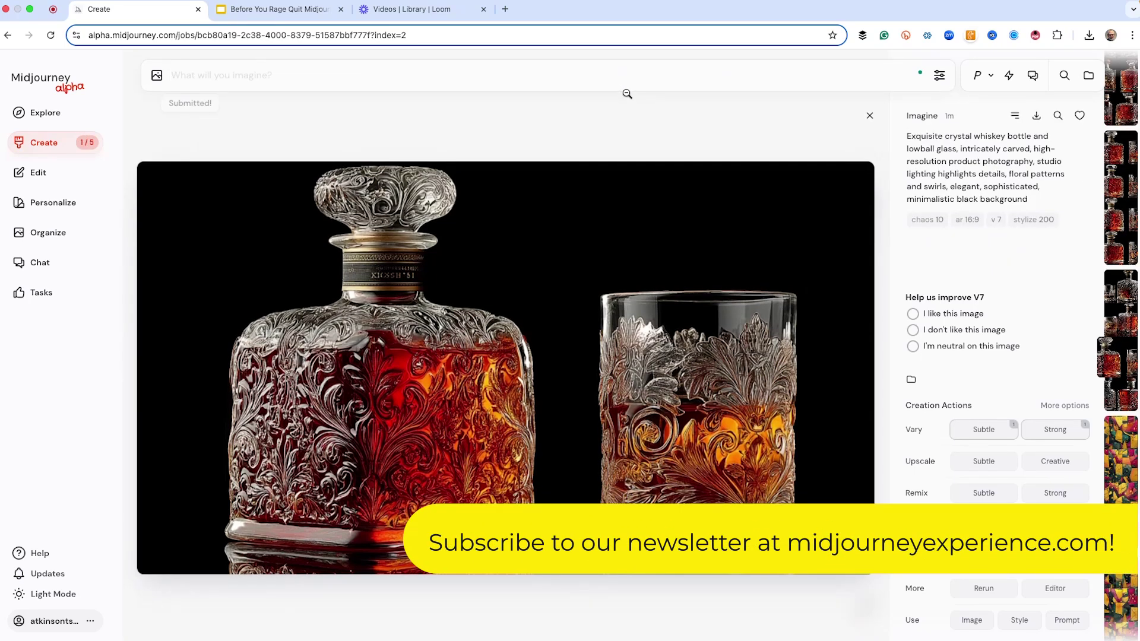
{"action": "left_click", "coordinate": [870, 116]}
Step: Open one of the new image-referenced whiskey results and scroll through the set in detail view
{"action": "scroll", "coordinate": [588, 321], "scroll_direction": "down", "scroll_amount": 1}
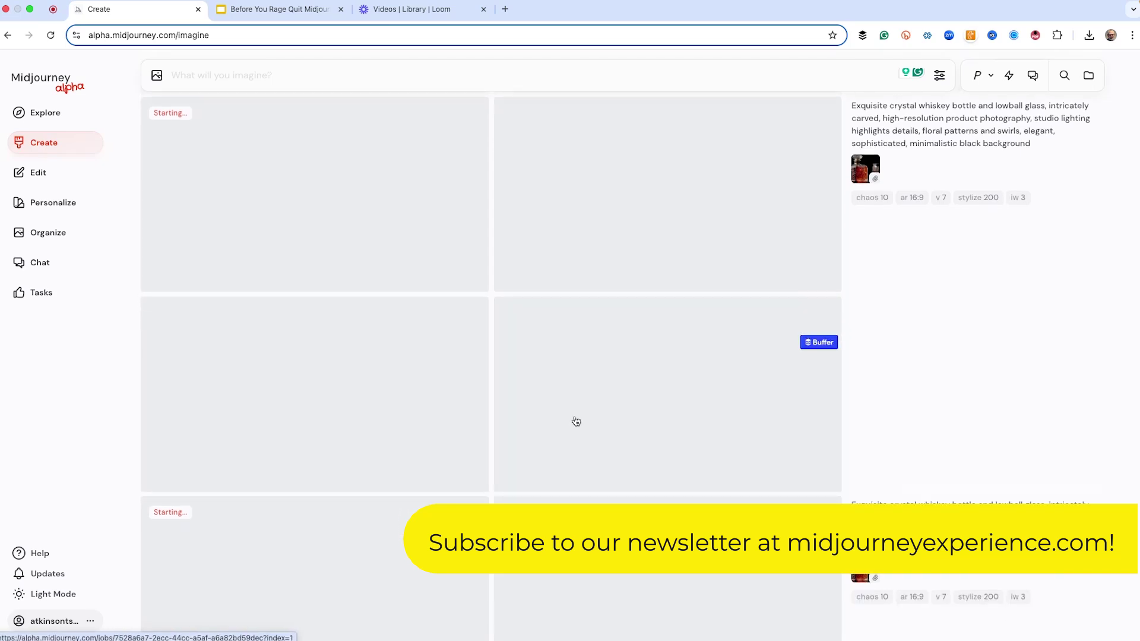
{"action": "scroll", "coordinate": [576, 416], "scroll_direction": "down", "scroll_amount": 5}
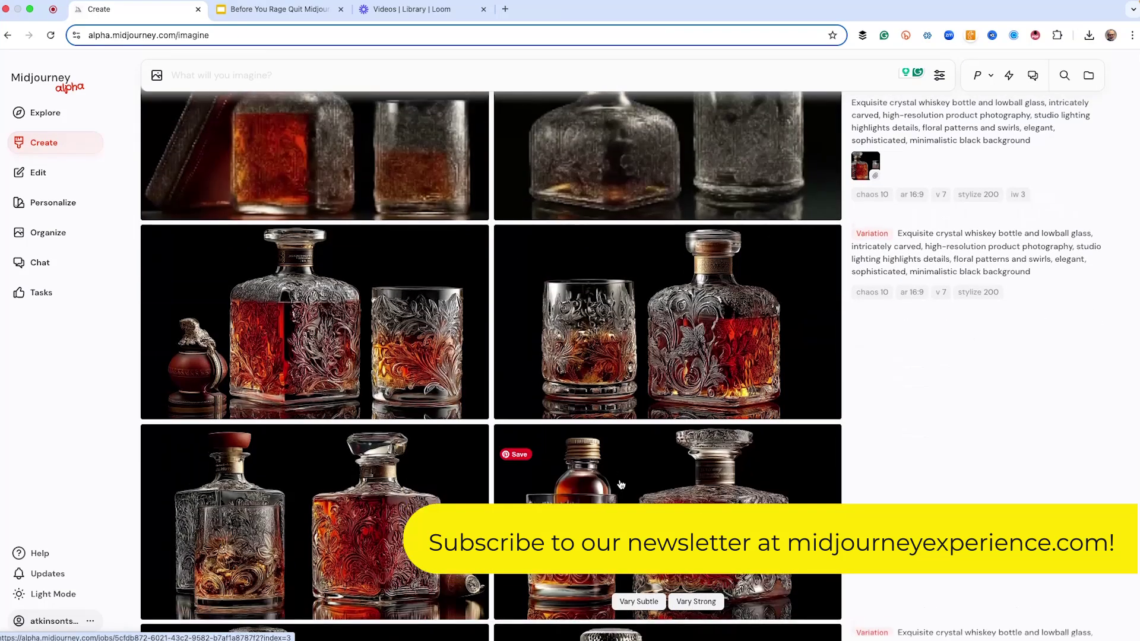
{"action": "left_click", "coordinate": [621, 485]}
{"action": "scroll", "coordinate": [616, 472], "scroll_direction": "up", "scroll_amount": 2}
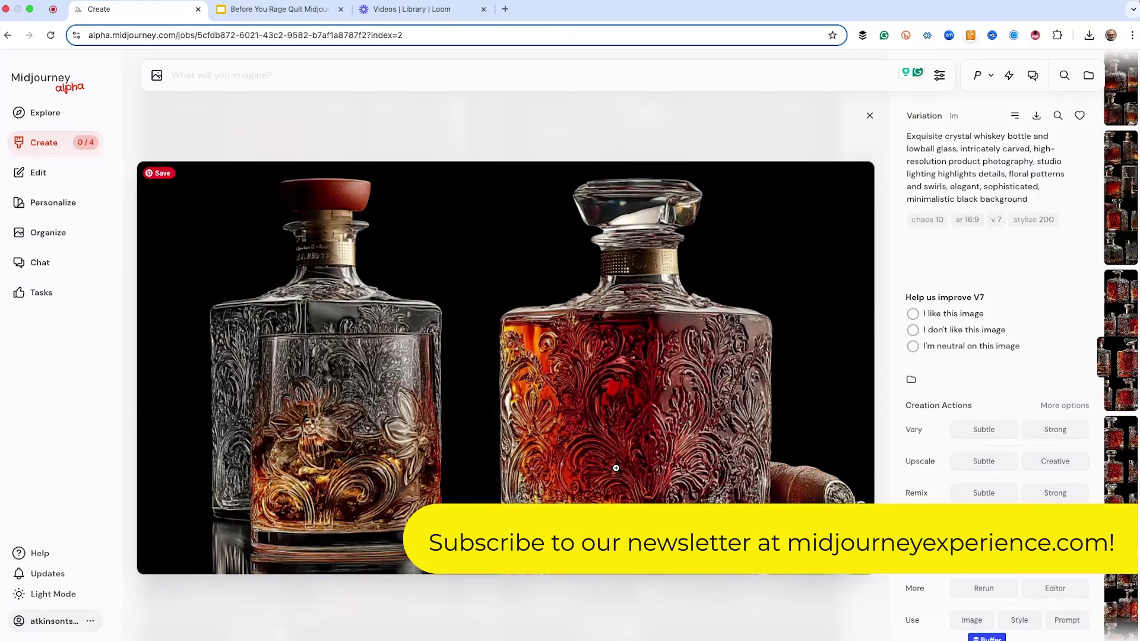
{"action": "scroll", "coordinate": [615, 469], "scroll_direction": "up", "scroll_amount": 2}
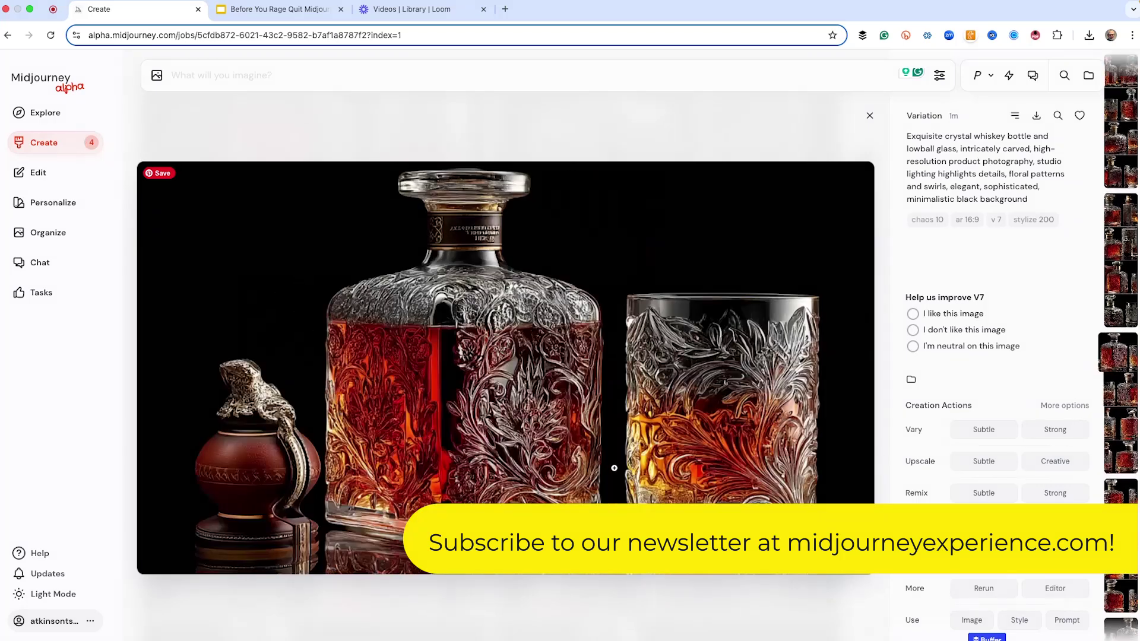
{"action": "scroll", "coordinate": [614, 469], "scroll_direction": "up", "scroll_amount": 4}
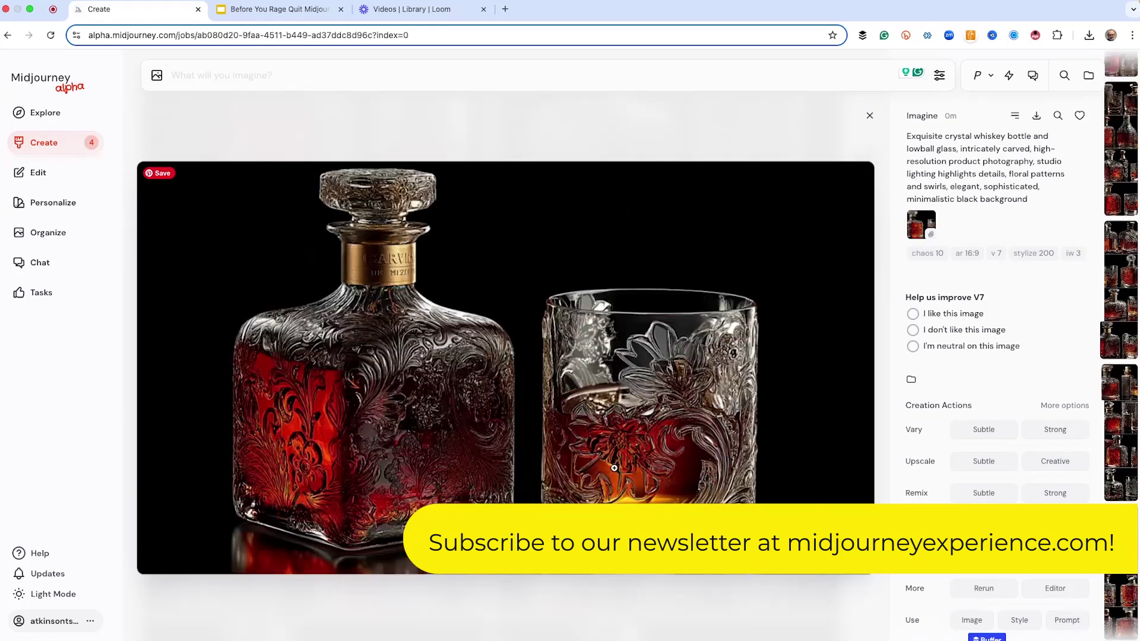
{"action": "scroll", "coordinate": [615, 469], "scroll_direction": "up", "scroll_amount": 2}
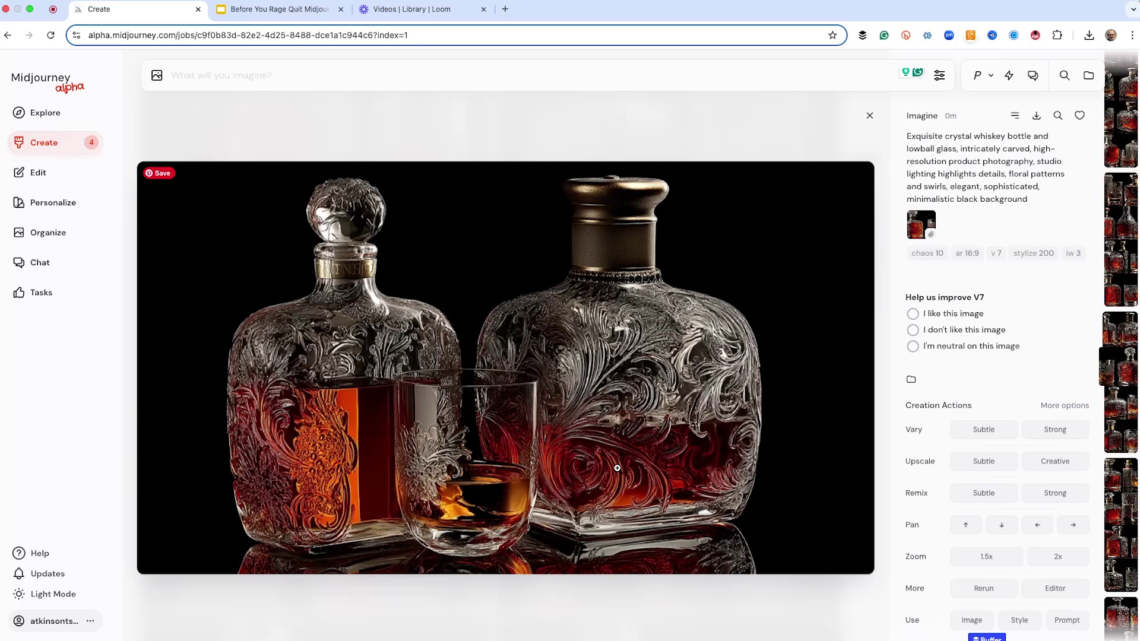
{"action": "scroll", "coordinate": [617, 469], "scroll_direction": "up", "scroll_amount": 2}
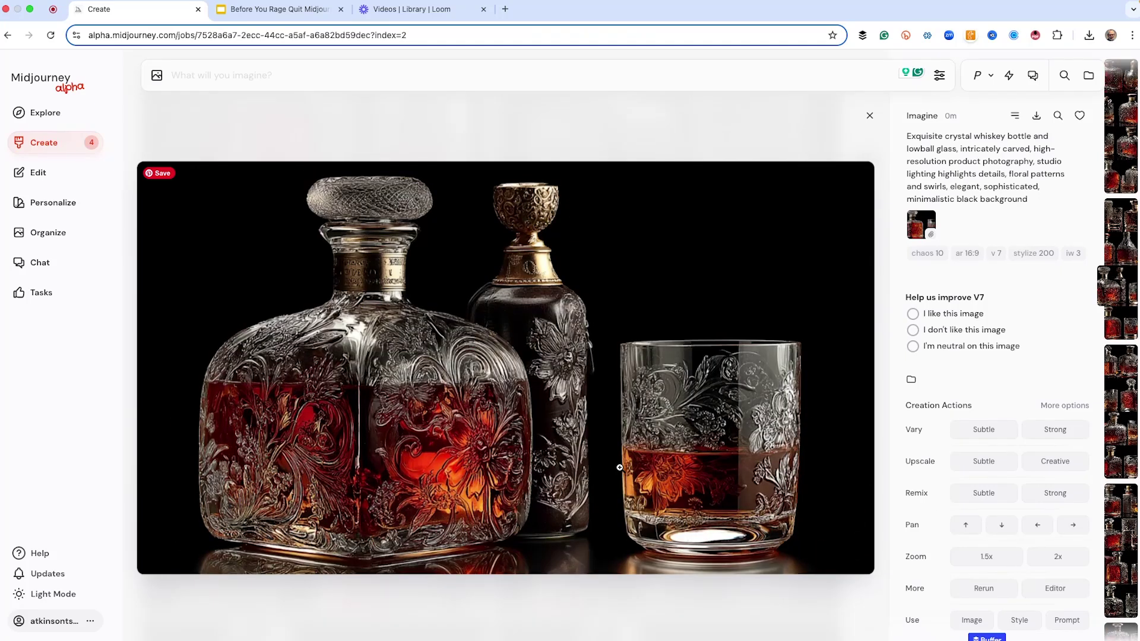
{"action": "scroll", "coordinate": [621, 468], "scroll_direction": "up", "scroll_amount": 1}
{"action": "scroll", "coordinate": [620, 468], "scroll_direction": "up", "scroll_amount": 1}
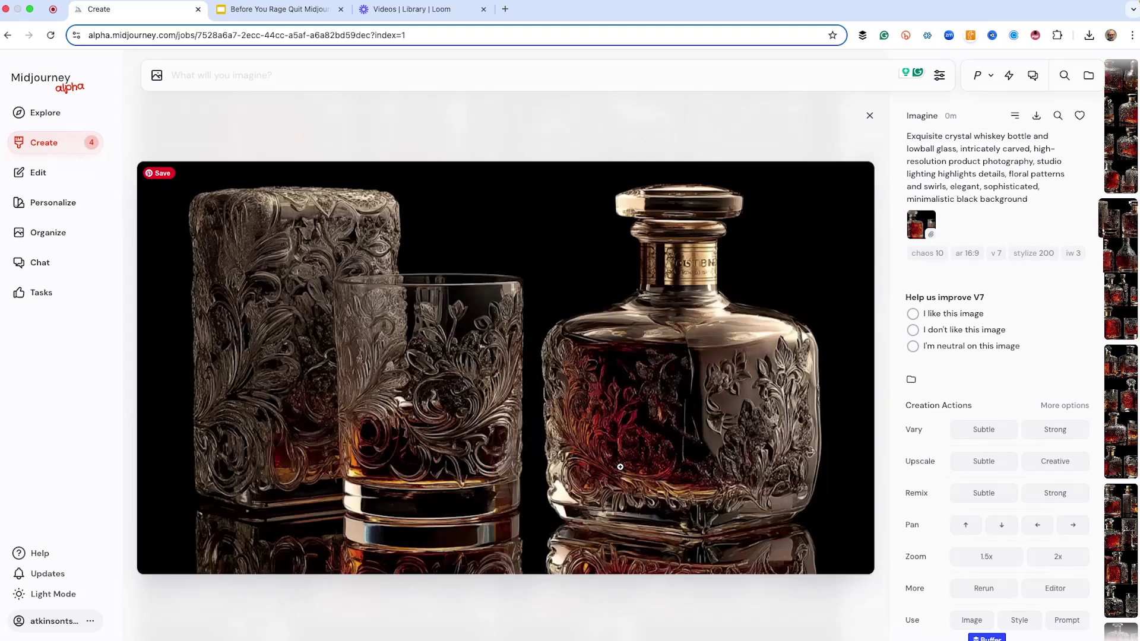
{"action": "scroll", "coordinate": [620, 467], "scroll_direction": "up", "scroll_amount": 1}
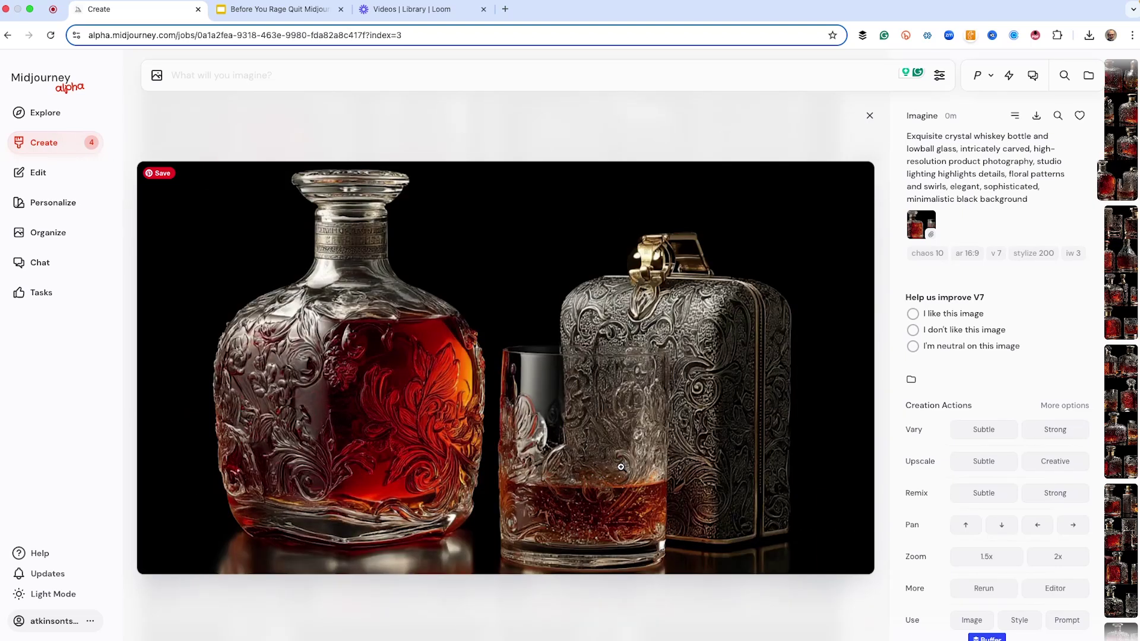
{"action": "scroll", "coordinate": [622, 467], "scroll_direction": "up", "scroll_amount": 1}
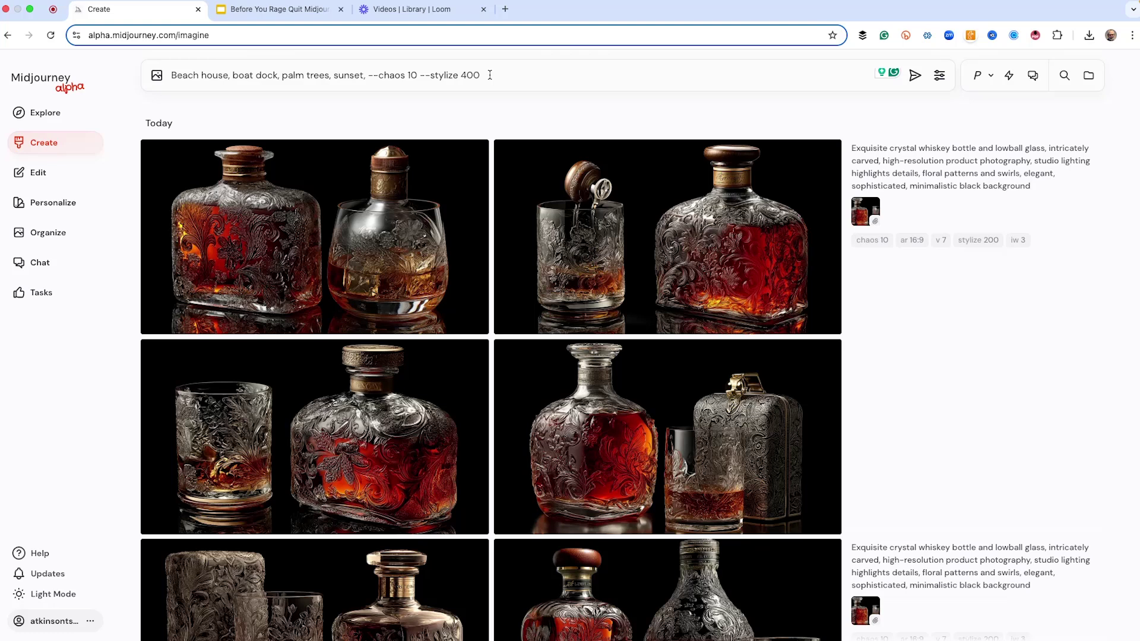
Step: Submit 'Beach house, boat dock, palm trees, sunset, --chaos 10 --stylize 400' for four images
{"action": "key", "text": "Return"}
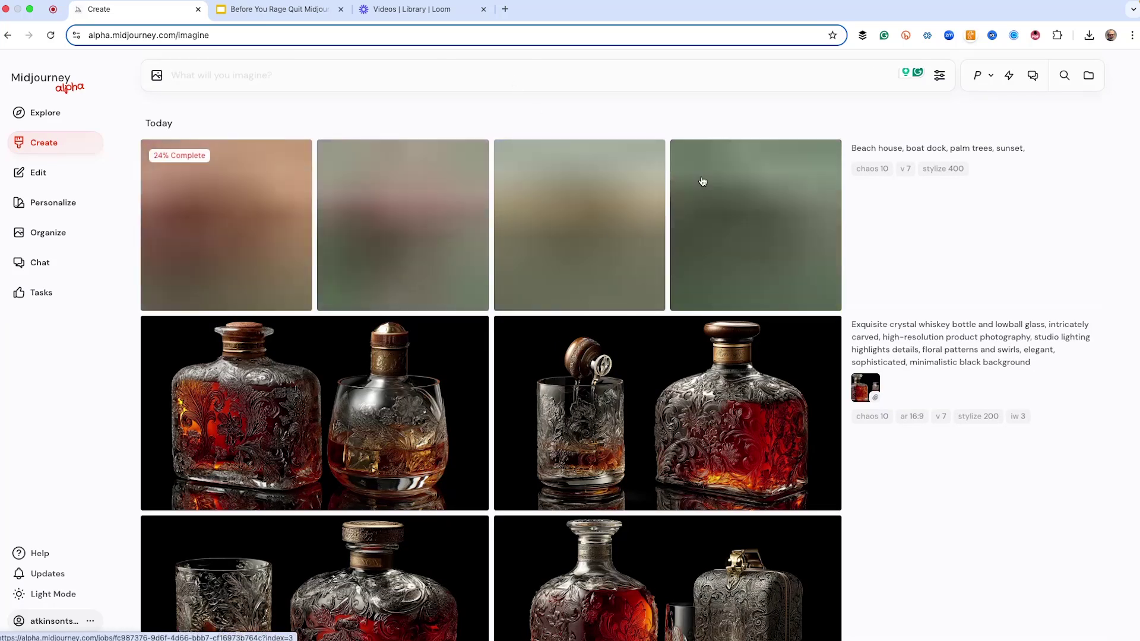
Step: Compare the four beach house renders and load the silhouetted pink-sunset house into the editor
{"action": "left_click", "coordinate": [745, 234]}
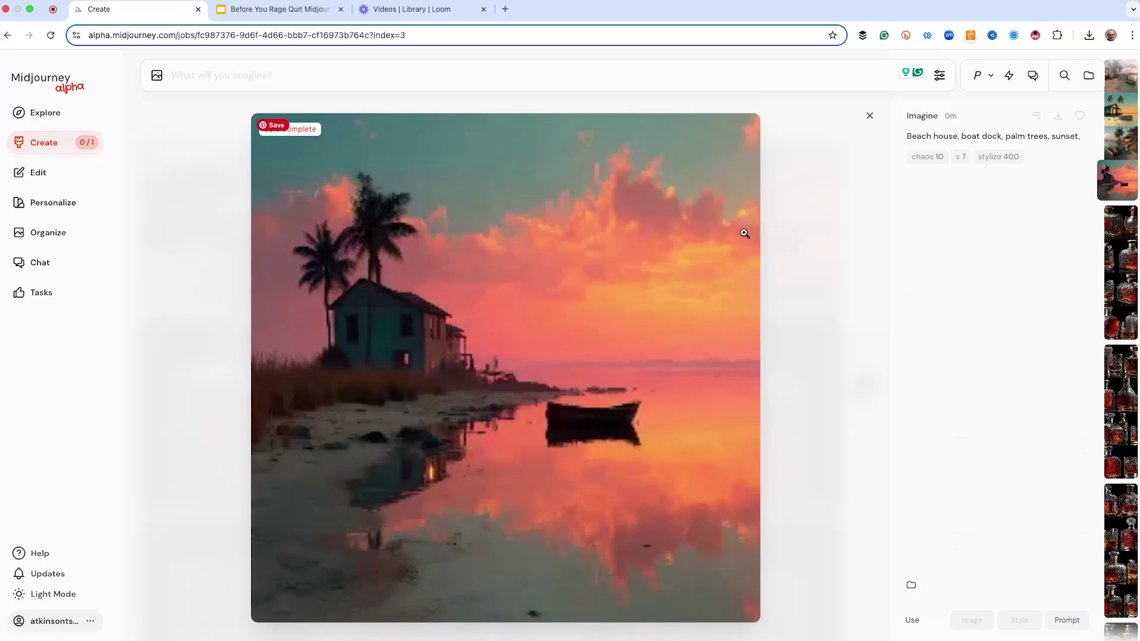
{"action": "key", "text": "Up"}
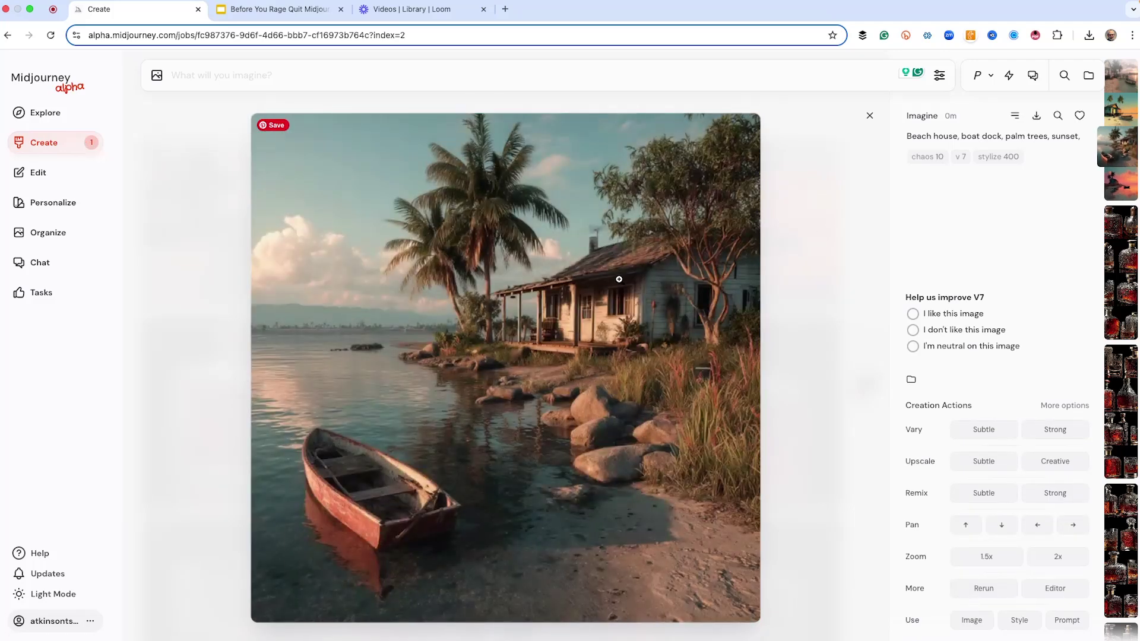
{"action": "key", "text": "Up"}
{"action": "key", "text": "Up"}
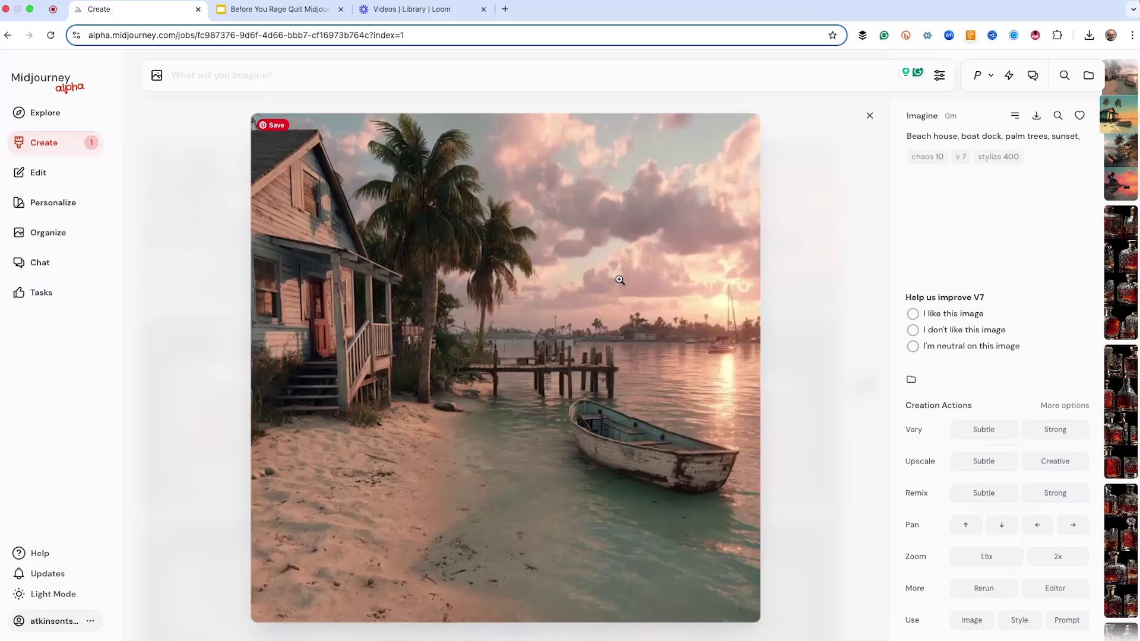
{"action": "key", "text": "Down"}
{"action": "key", "text": "Down"}
{"action": "key", "text": "Down"}
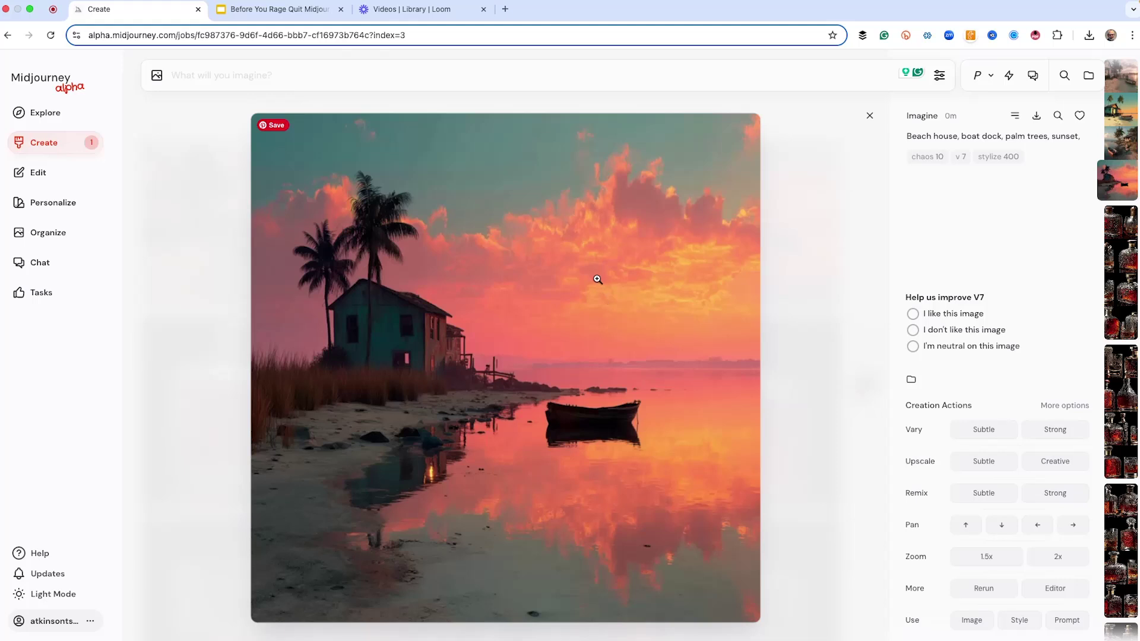
{"action": "left_click", "coordinate": [1055, 589]}
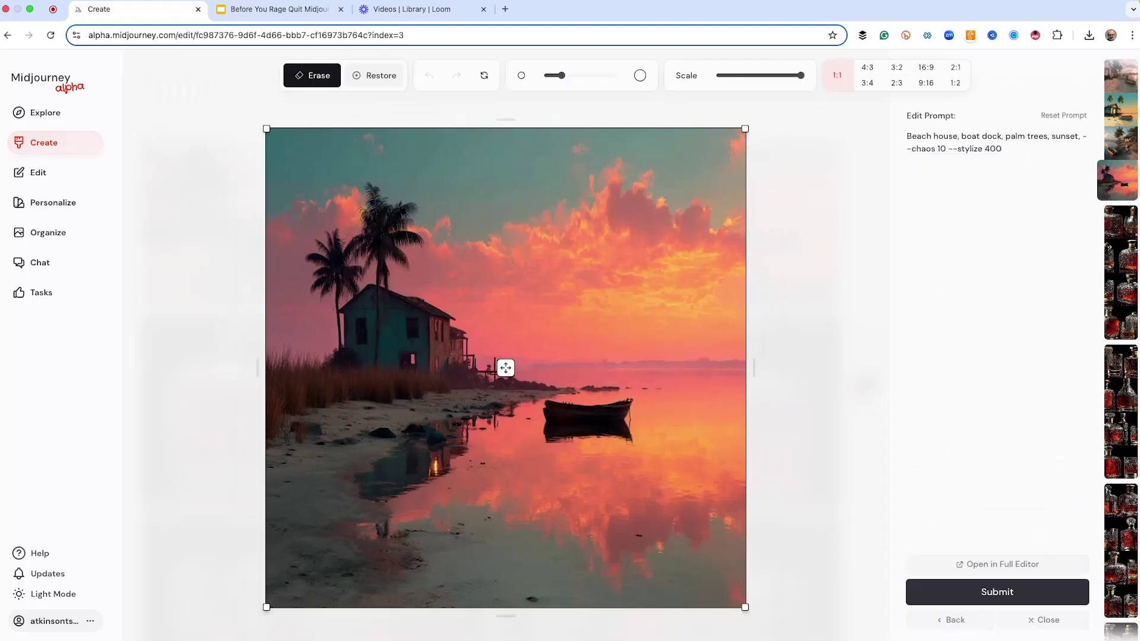
Step: Reframe the sunset beach house to 3:2 with the picture shifted left, and submit the expansion
{"action": "left_click", "coordinate": [896, 69]}
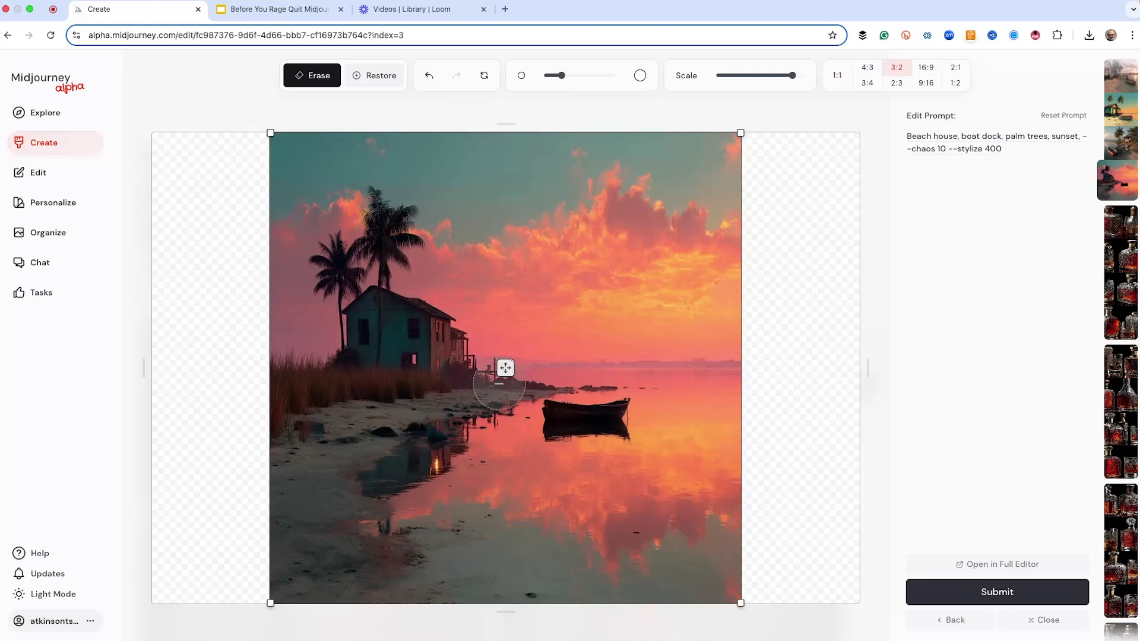
{"action": "left_click", "coordinate": [506, 369]}
{"action": "left_click_drag", "start_coordinate": [506, 369], "coordinate": [439, 369]}
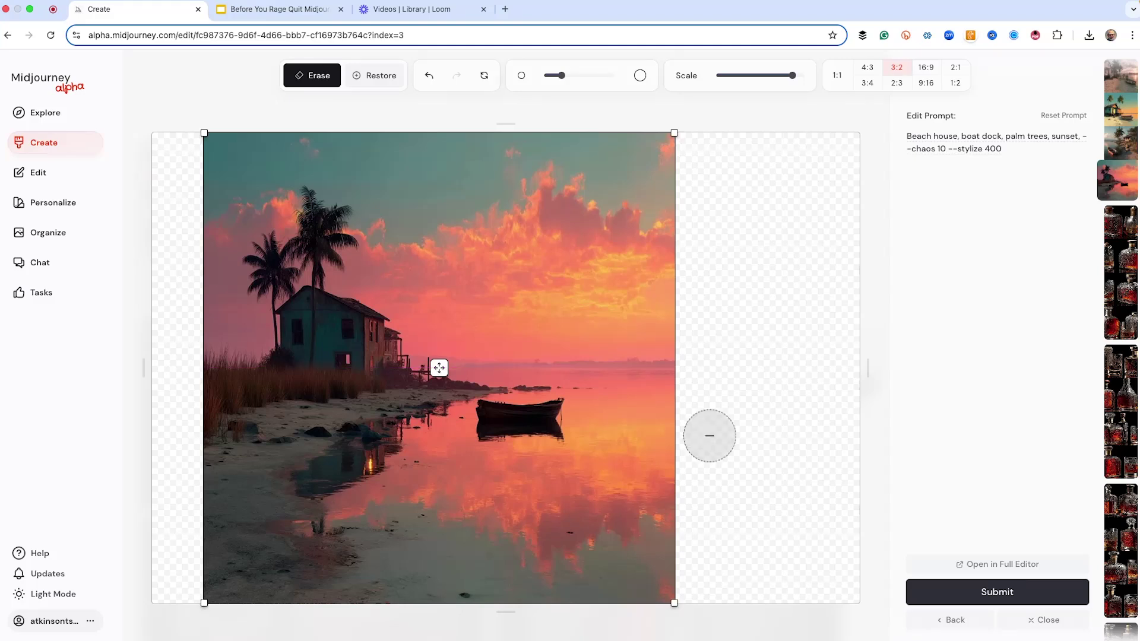
{"action": "left_click", "coordinate": [993, 600]}
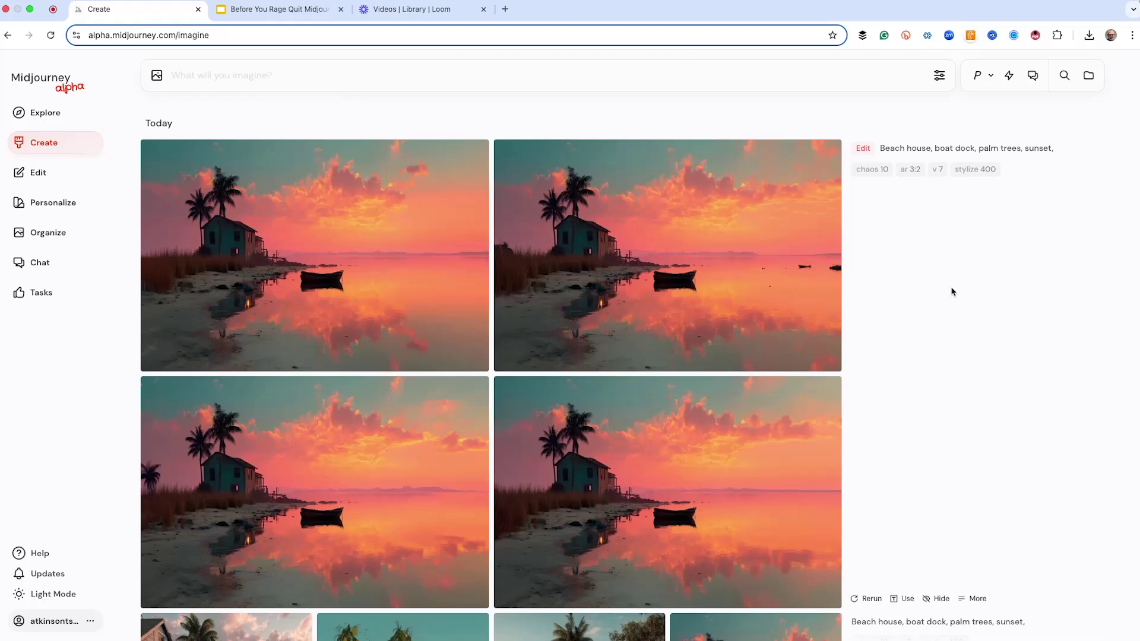
Step: Open the first beach house render at full size to inspect it
{"action": "mouse_move", "coordinate": [414, 307]}
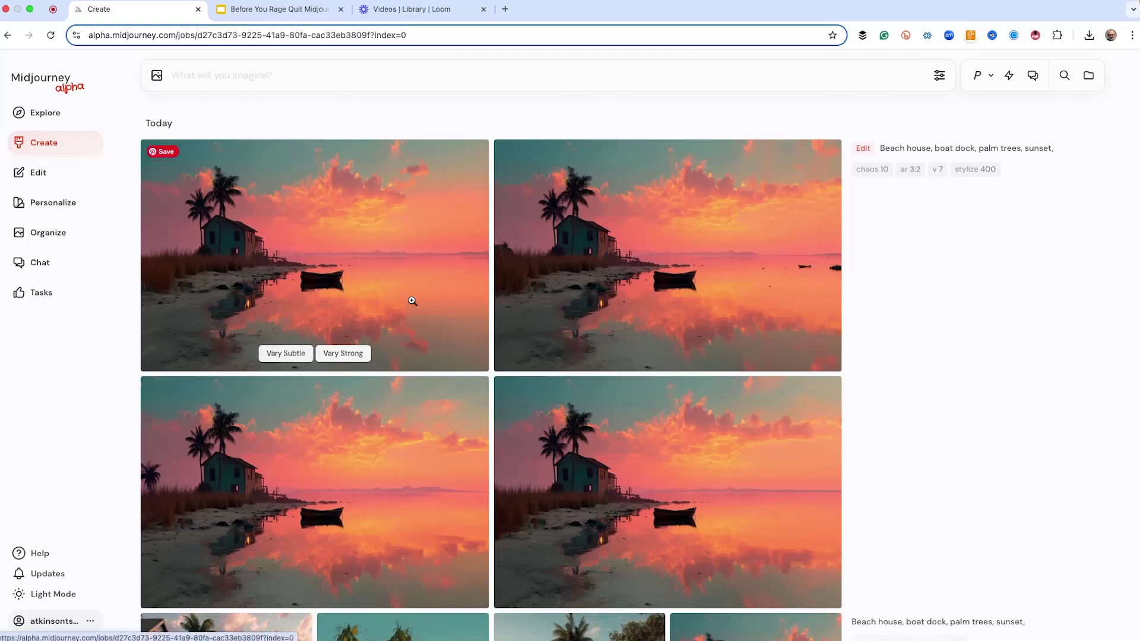
{"action": "left_click", "coordinate": [412, 301]}
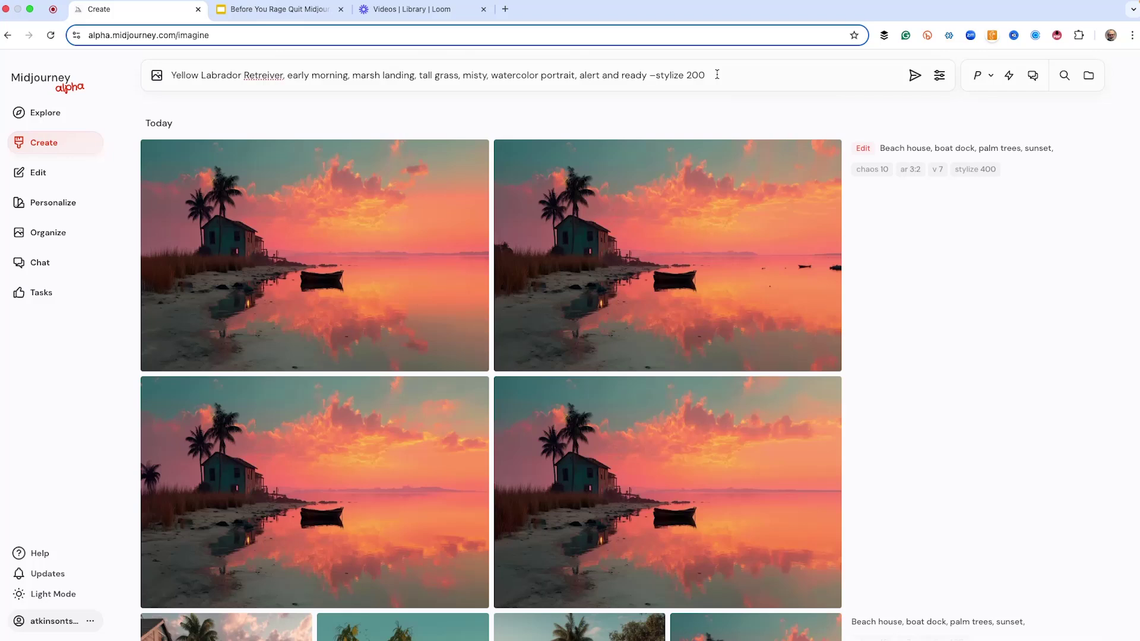
Step: Submit the yellow Labrador watercolor portrait prompt with --stylize 200
{"action": "key", "text": "Return"}
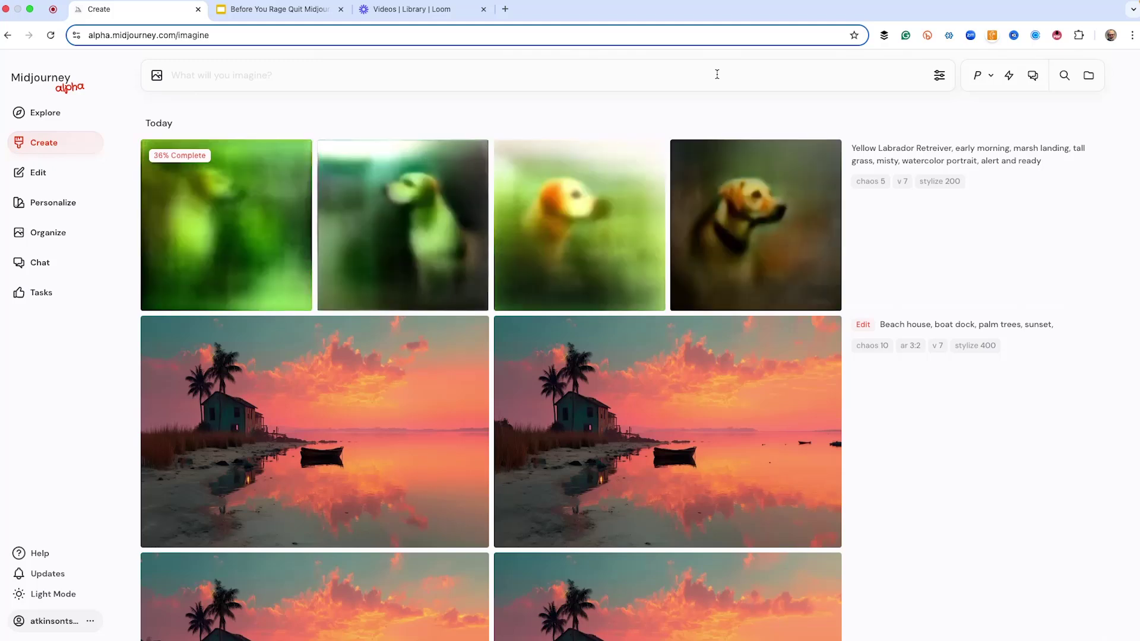
Step: Open the fourth Labrador render and flip through the set, stopping on the pale misty third image
{"action": "mouse_move", "coordinate": [747, 222]}
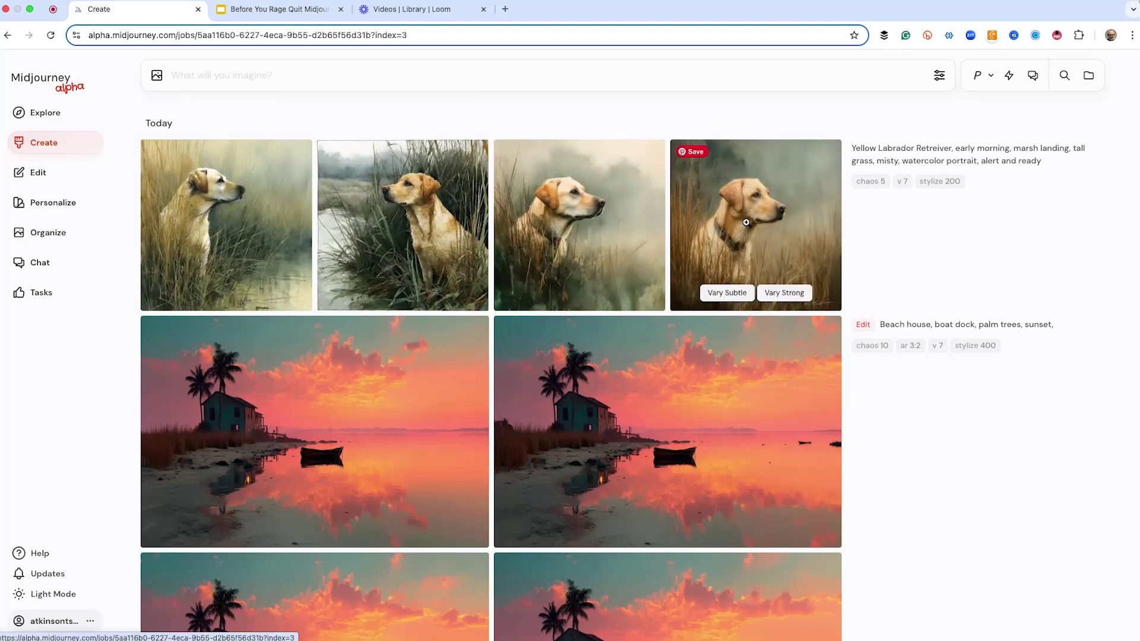
{"action": "left_click", "coordinate": [743, 239]}
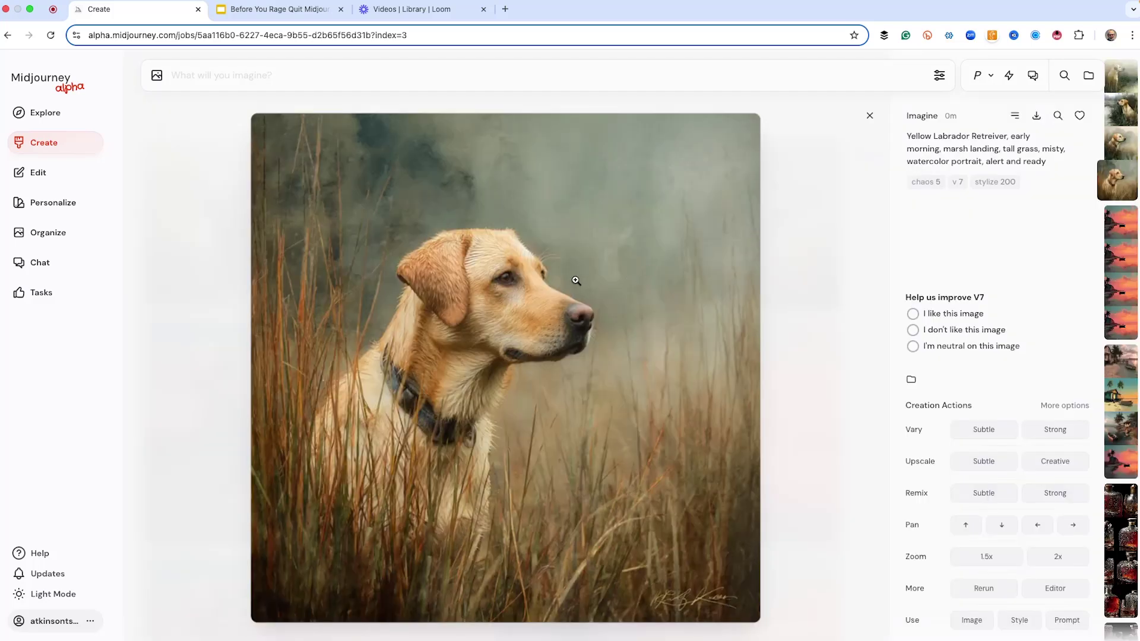
{"action": "key", "text": "Up"}
{"action": "key", "text": "Up"}
{"action": "key", "text": "Down"}
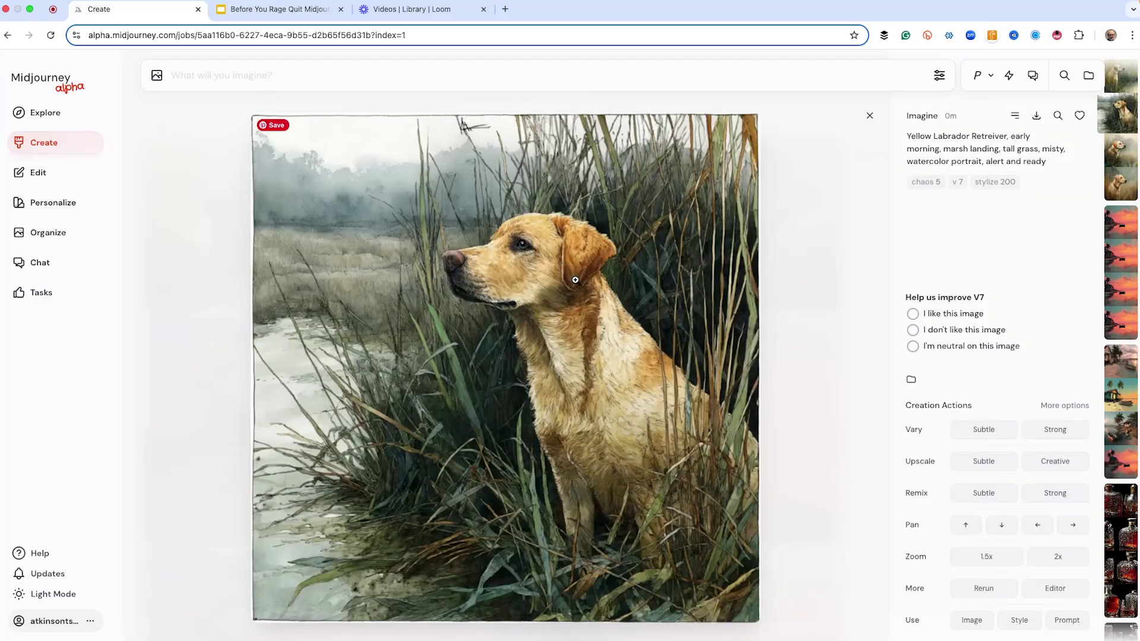
{"action": "key", "text": "Down"}
{"action": "key", "text": "Down"}
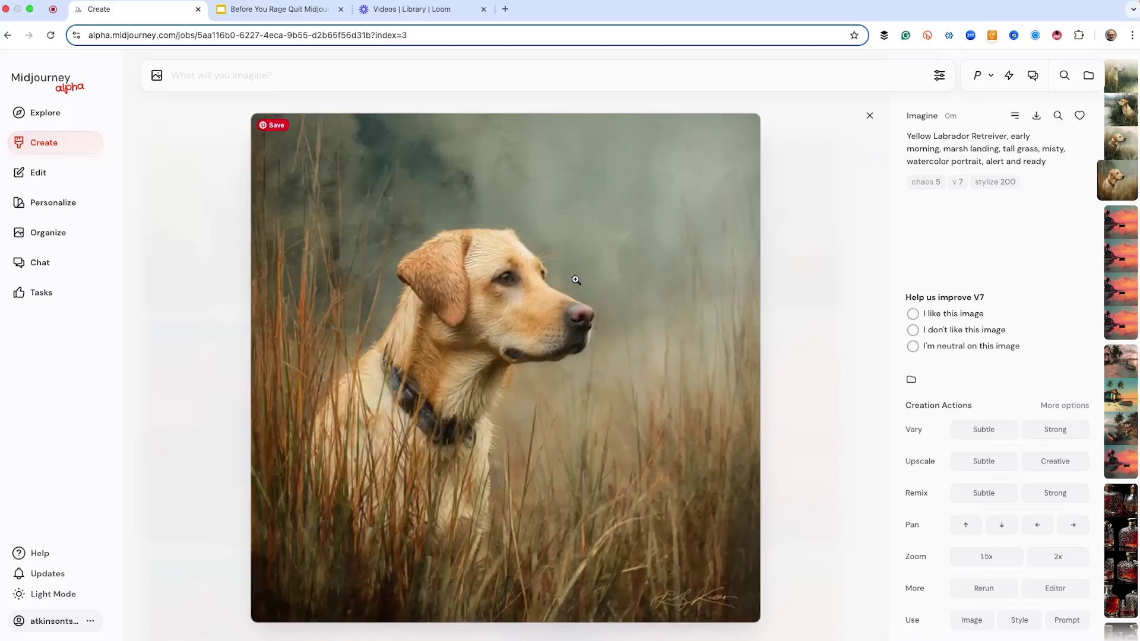
{"action": "key", "text": "Up"}
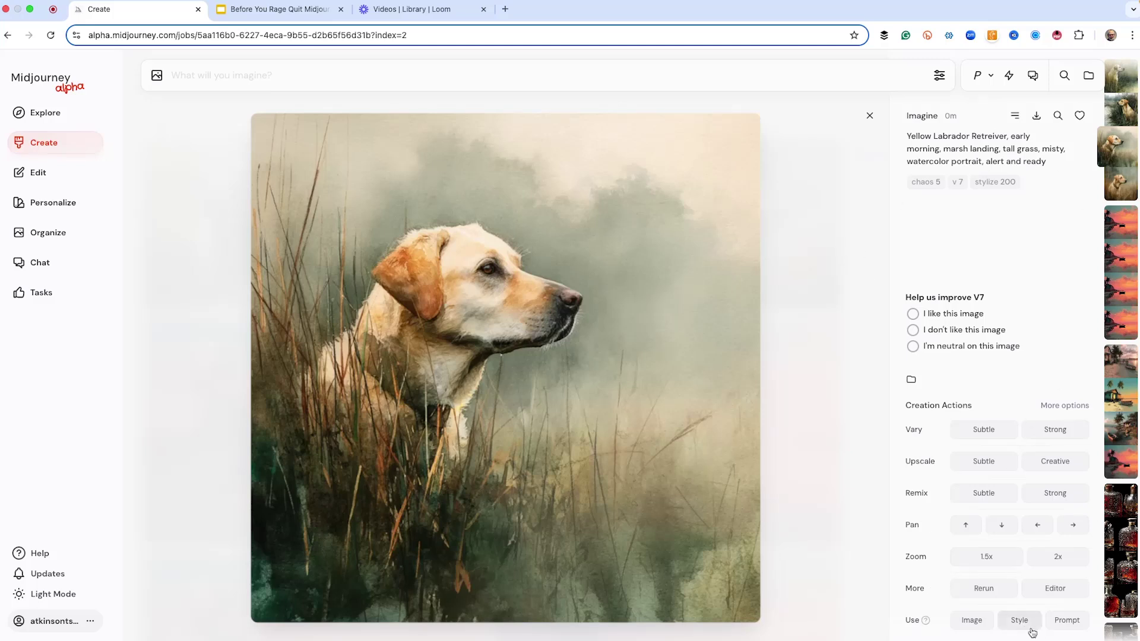
Step: Expand the misty Labrador image to 3:4 with empty space above the dog, and submit it
{"action": "left_click", "coordinate": [1057, 590]}
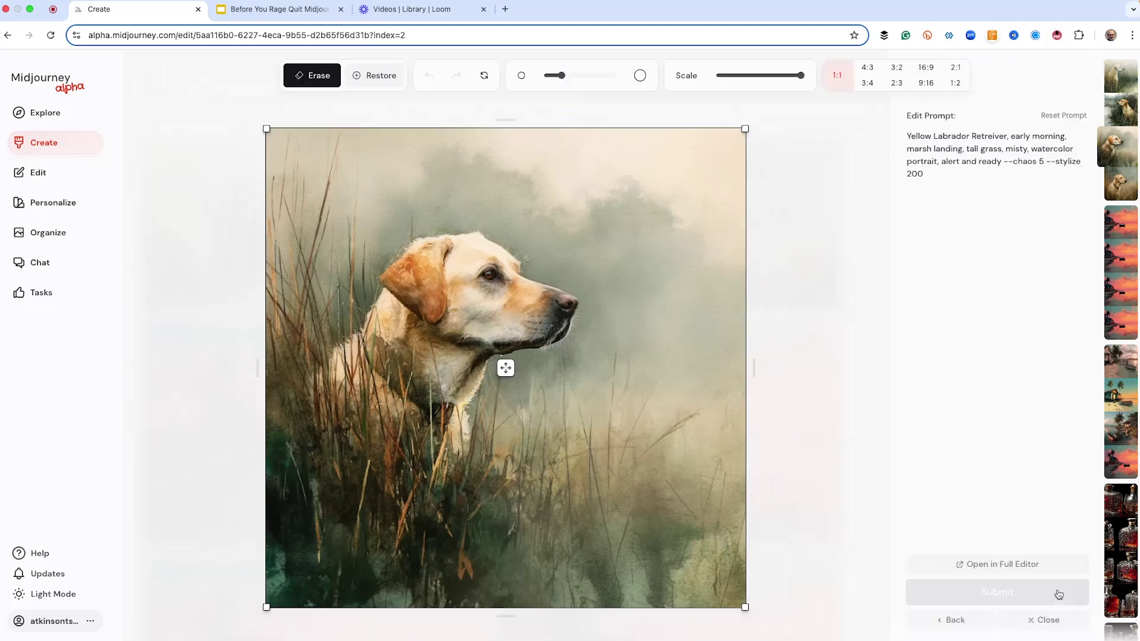
{"action": "left_click", "coordinate": [868, 84]}
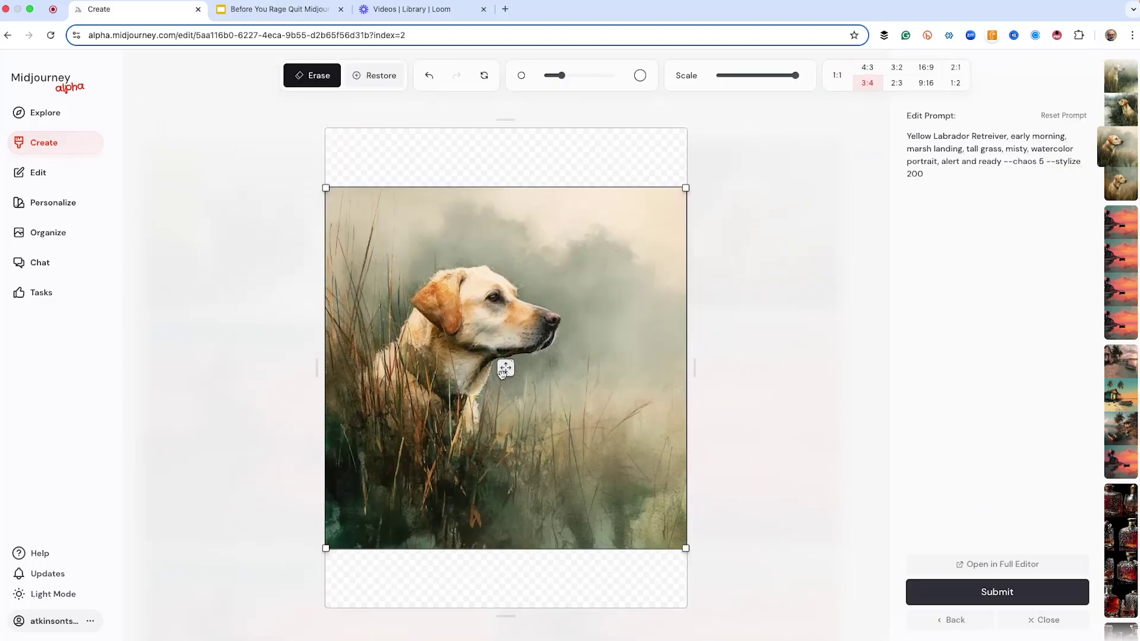
{"action": "left_click_drag", "start_coordinate": [503, 371], "coordinate": [504, 419]}
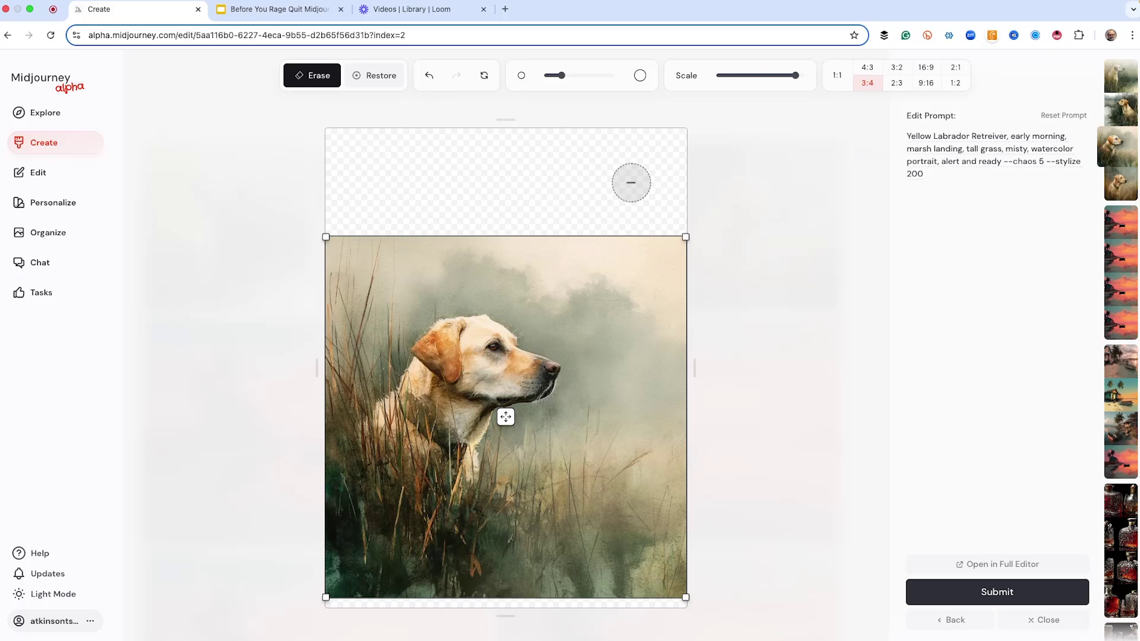
{"action": "left_click", "coordinate": [1010, 593]}
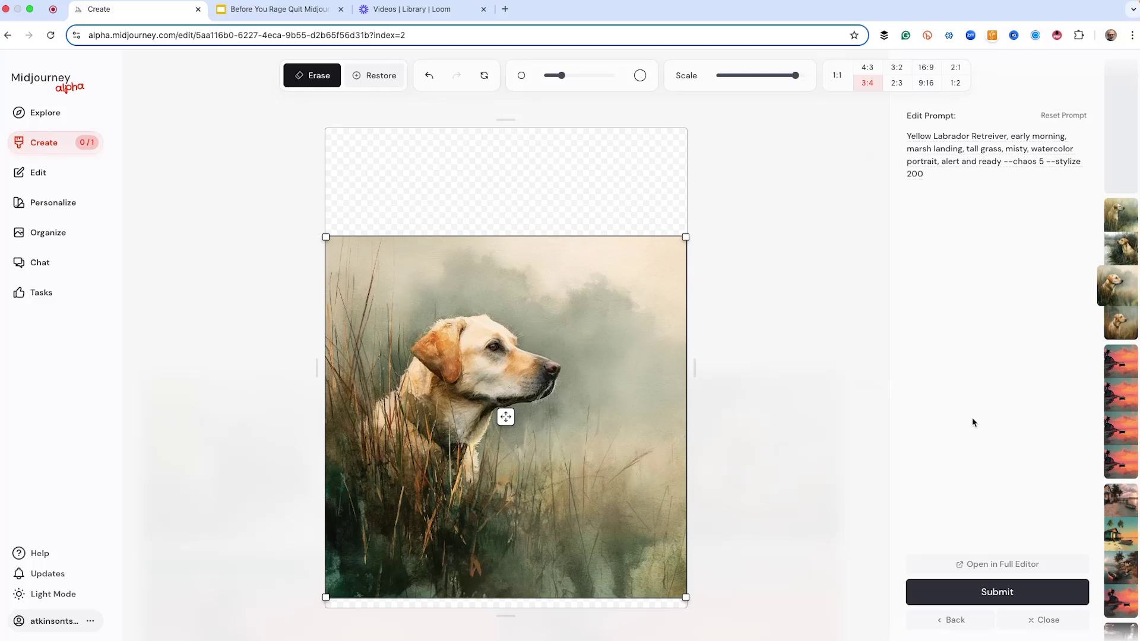
{"action": "left_click", "coordinate": [40, 147]}
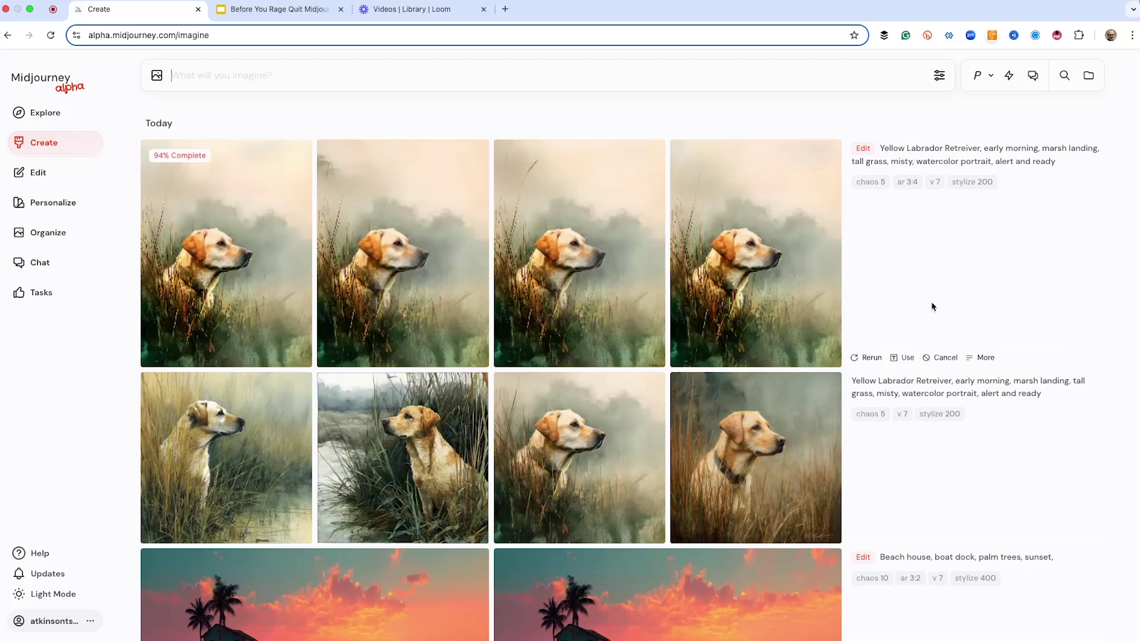
Step: Request both Vary Subtle and Vary Strong on the third 3:4 Labrador result
{"action": "left_click", "coordinate": [768, 300]}
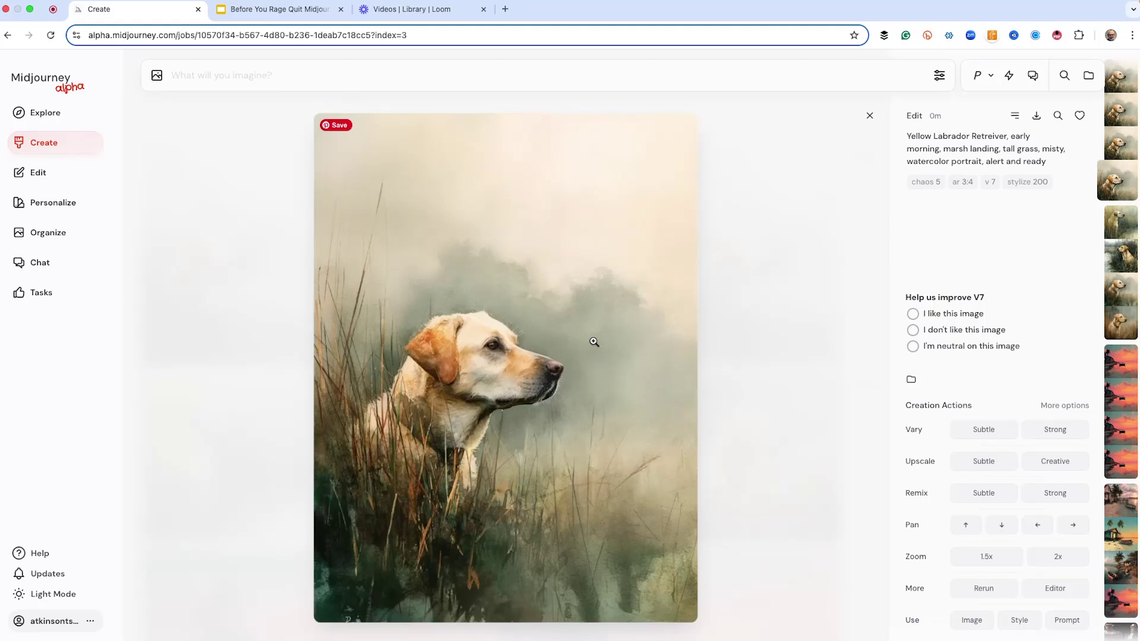
{"action": "left_click", "coordinate": [980, 432]}
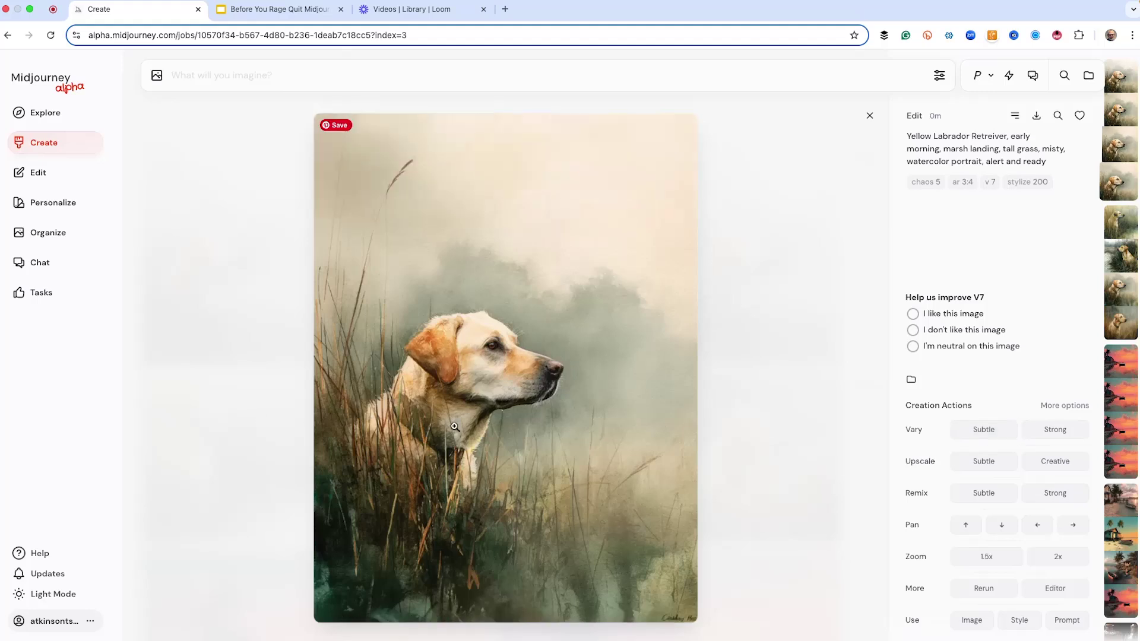
{"action": "key", "text": "Left"}
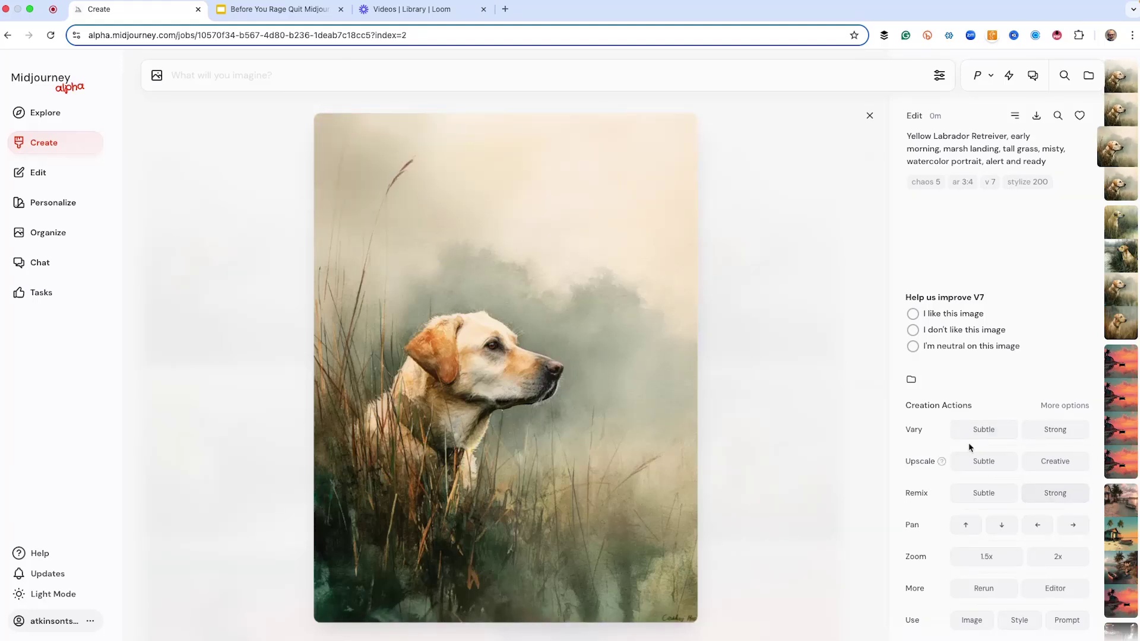
{"action": "left_click", "coordinate": [981, 434]}
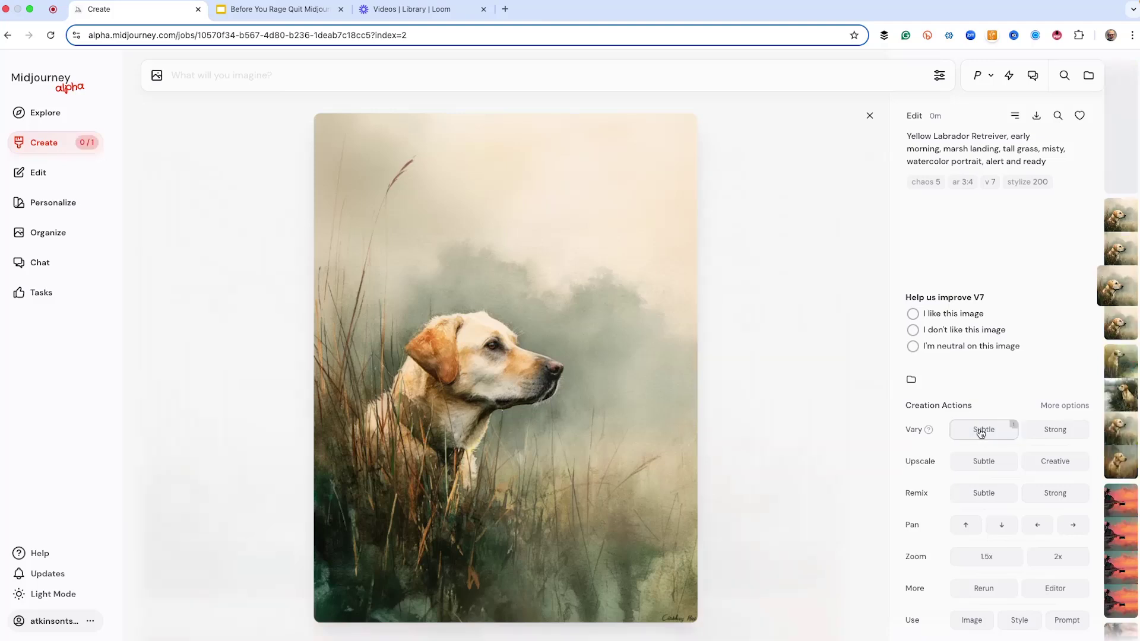
{"action": "left_click", "coordinate": [1052, 431]}
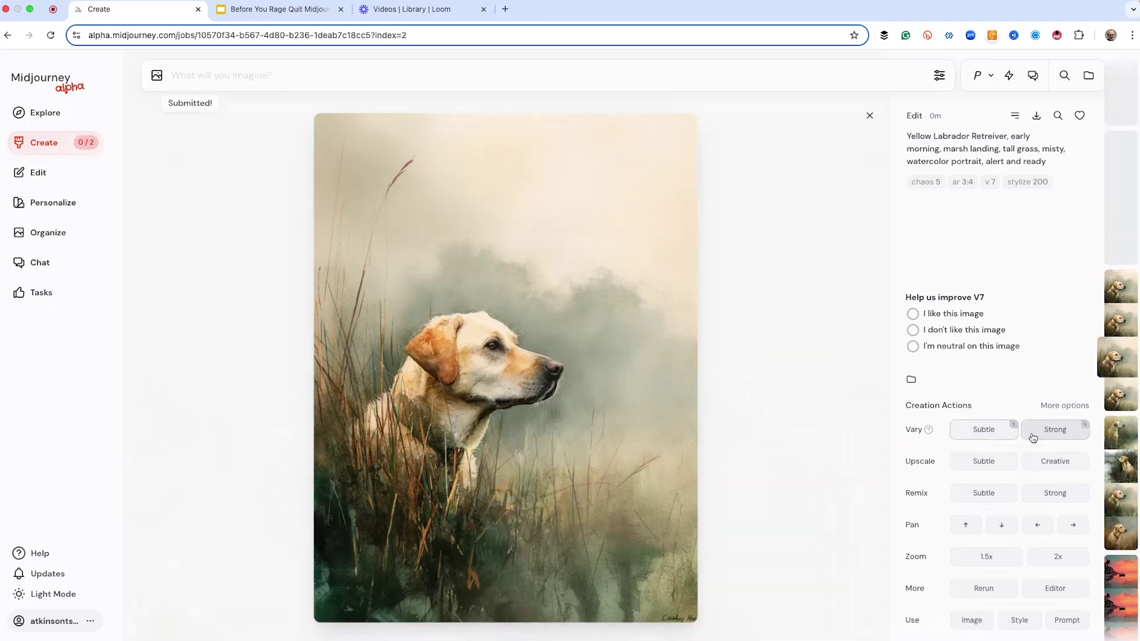
Step: Open a finished Labrador variation full-size and browse through the variation images
{"action": "left_click", "coordinate": [870, 115]}
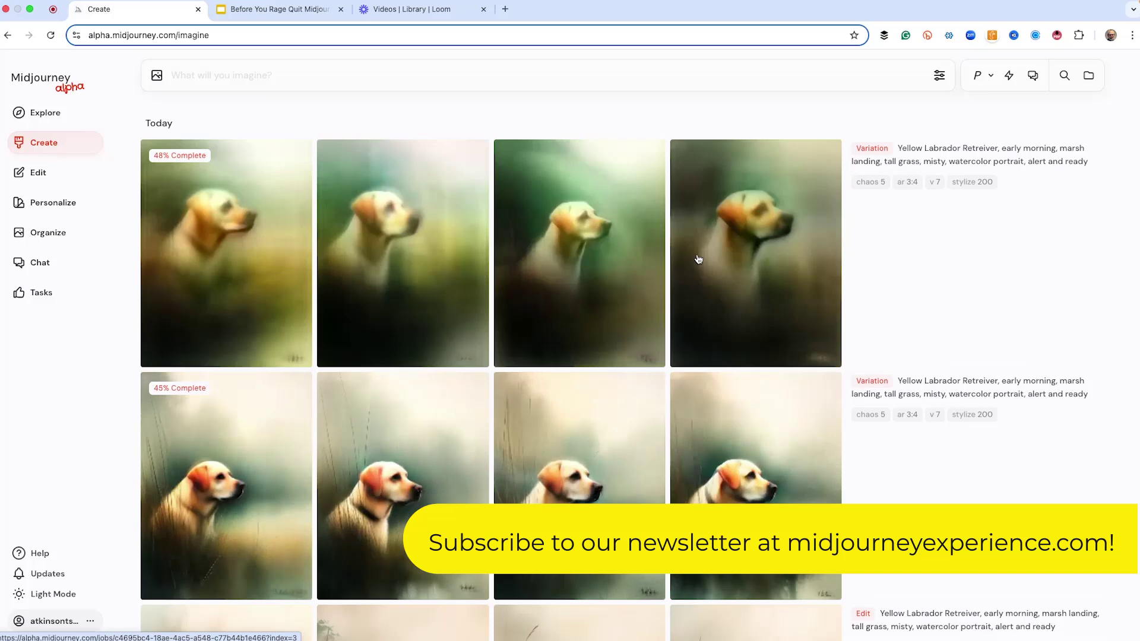
{"action": "left_click", "coordinate": [771, 465]}
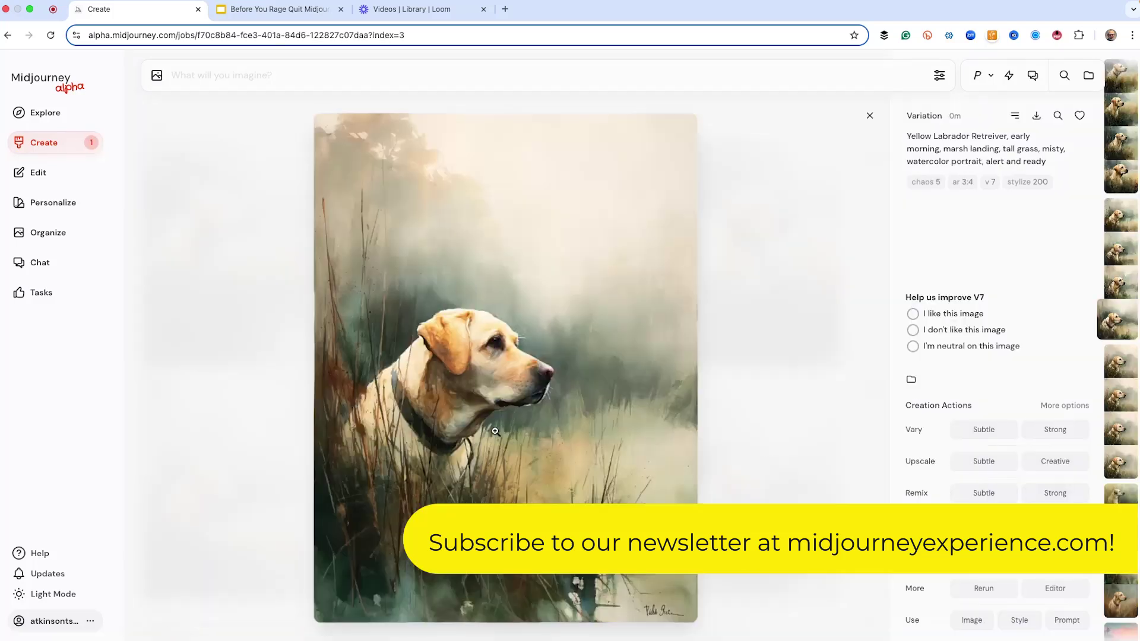
{"action": "key", "text": "Up"}
{"action": "key", "text": "Up"}
{"action": "key", "text": "Up"}
{"action": "key", "text": "Up"}
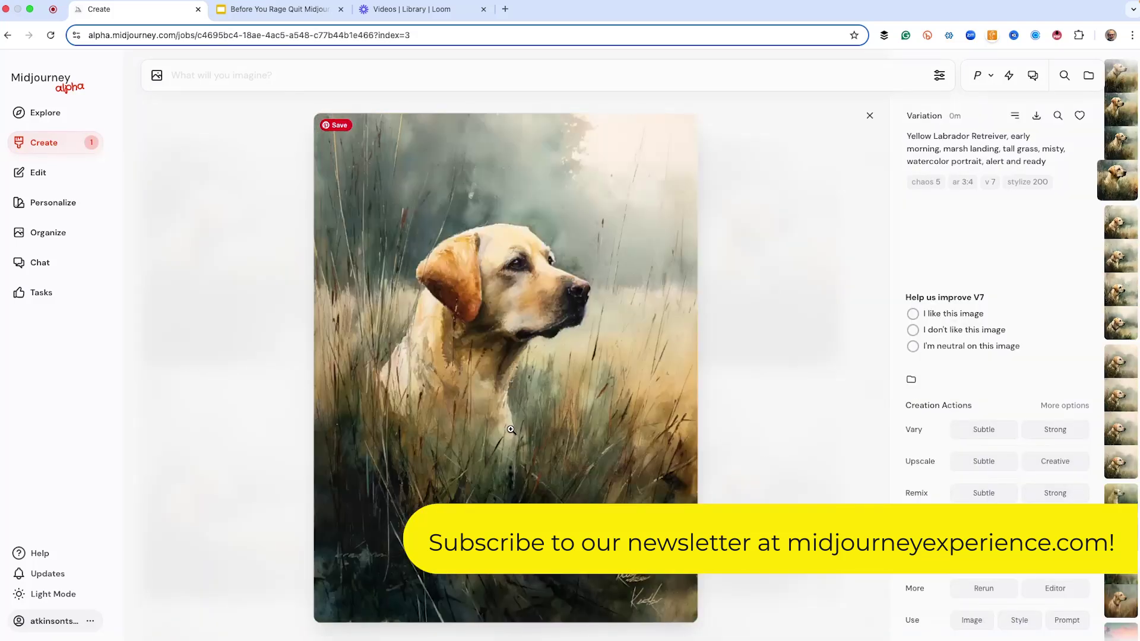
{"action": "key", "text": "Down"}
{"action": "key", "text": "Down"}
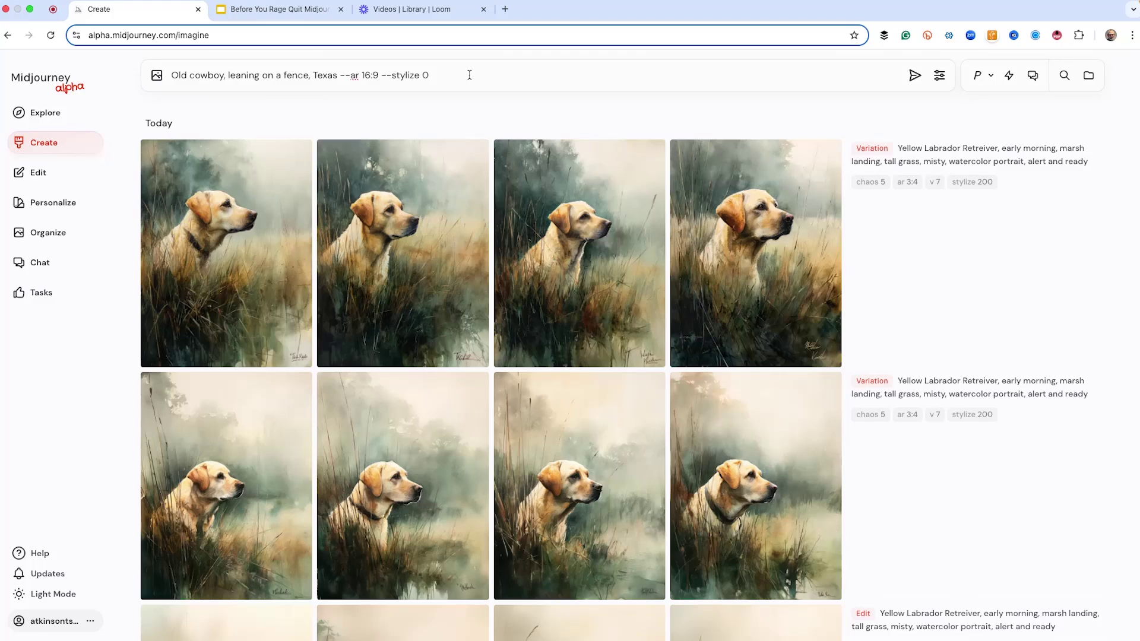
Step: Submit the old cowboy prompt with Personalize on and the Watercolor moodboard confirmed
{"action": "left_click", "coordinate": [979, 76]}
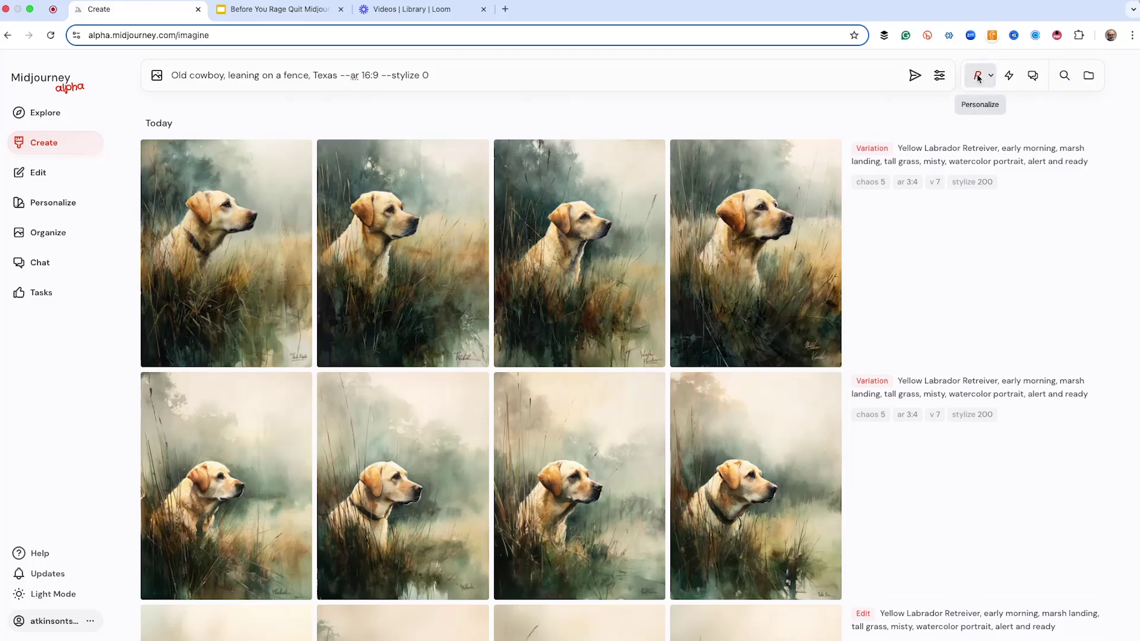
{"action": "left_click", "coordinate": [991, 76]}
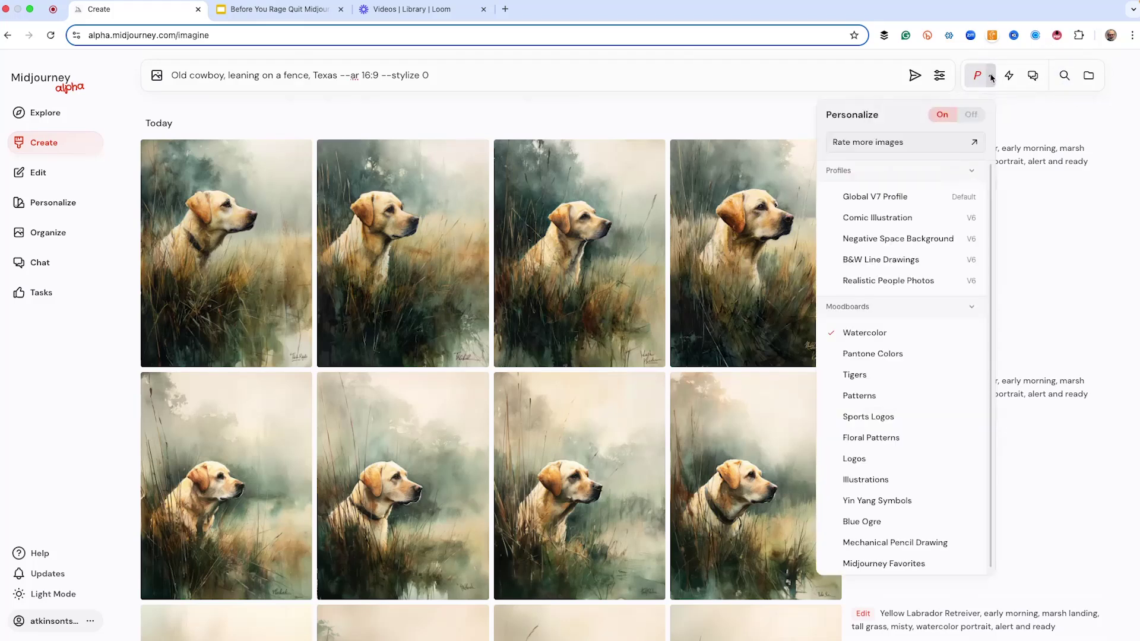
{"action": "left_click", "coordinate": [461, 73]}
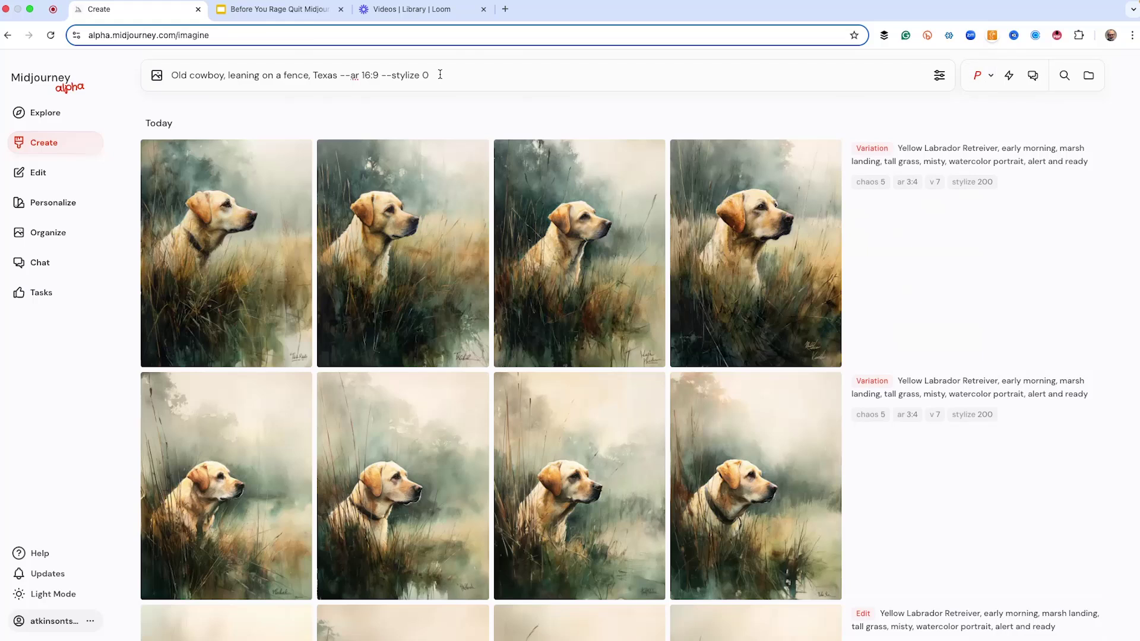
{"action": "key", "text": "Return"}
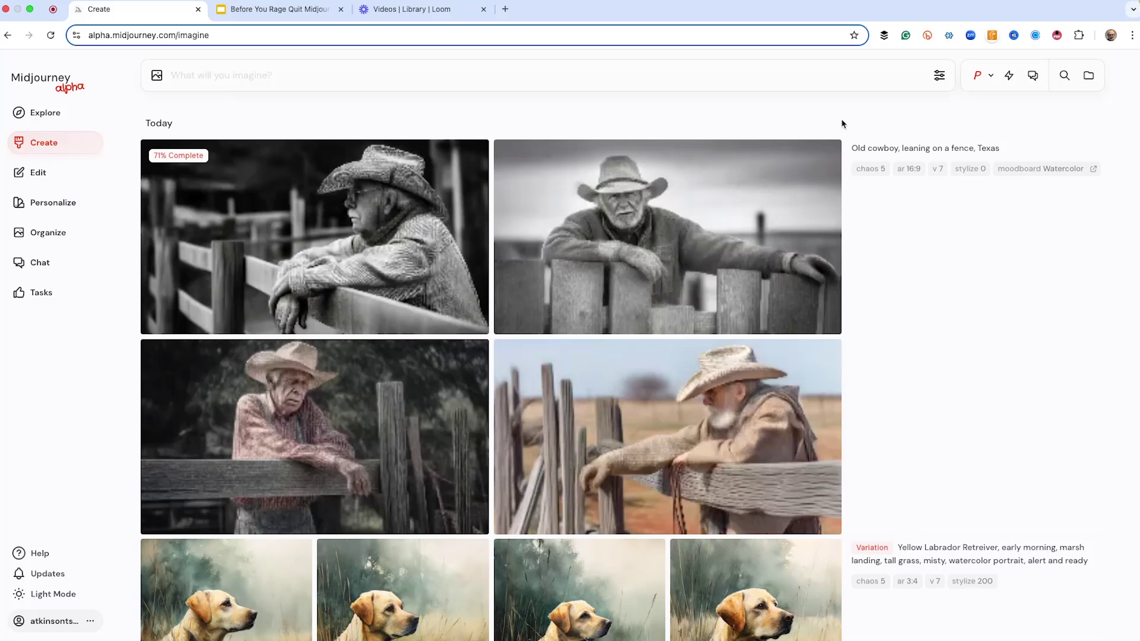
Step: View the cowboy results full-size, ending on the colour cowboy leaning on the fence
{"action": "left_click", "coordinate": [726, 416]}
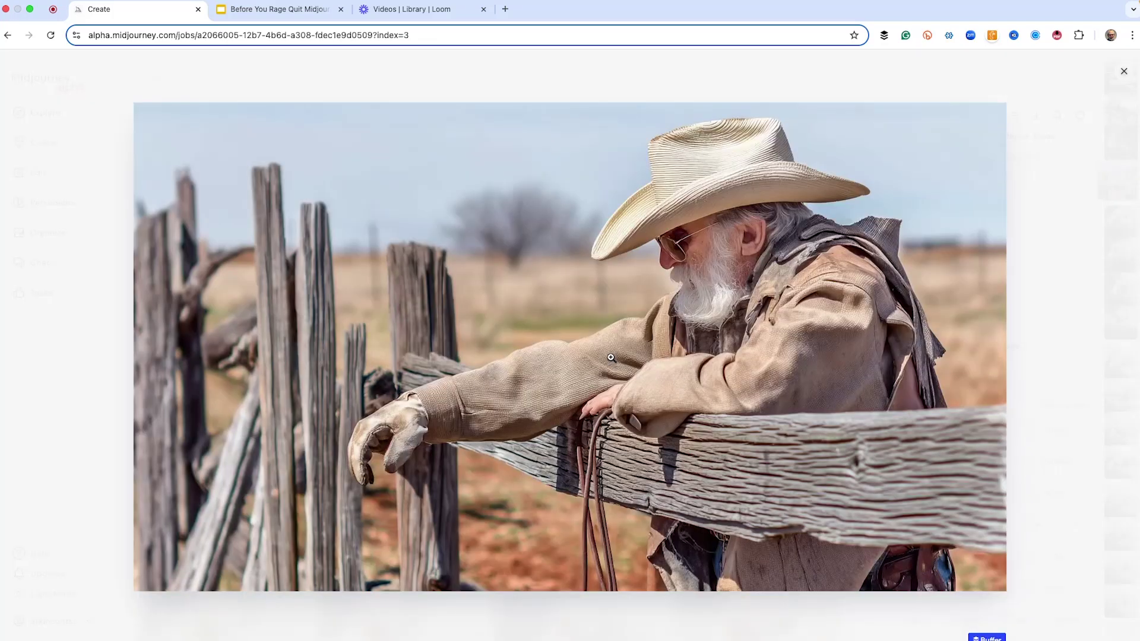
{"action": "key", "text": "Left"}
{"action": "key", "text": "Left"}
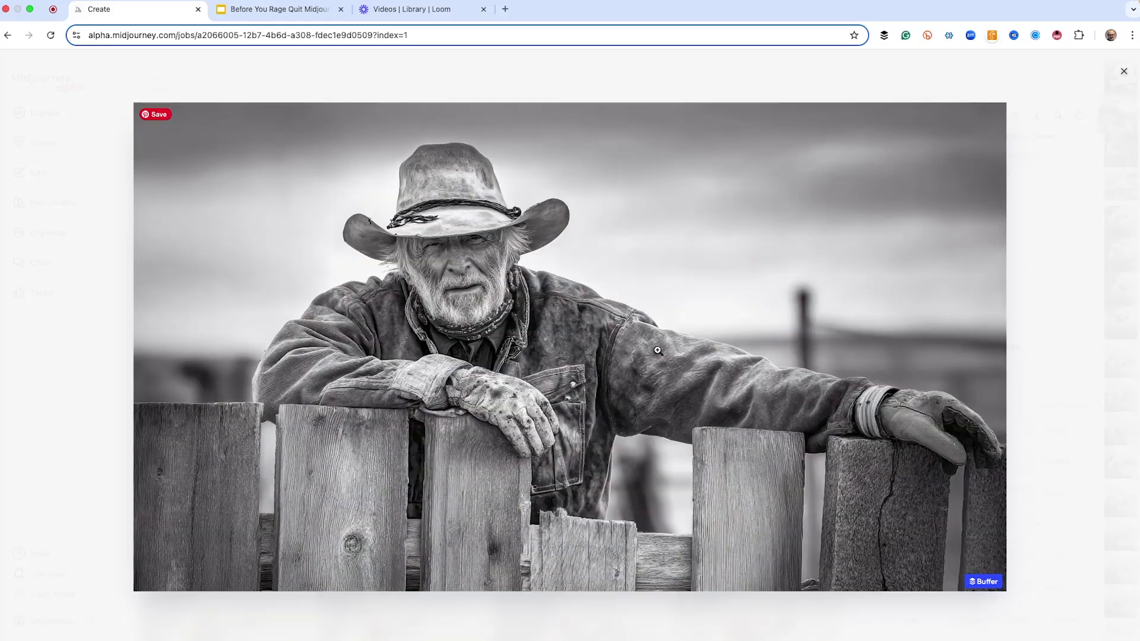
{"action": "key", "text": "Left"}
{"action": "key", "text": "Right"}
{"action": "key", "text": "Right"}
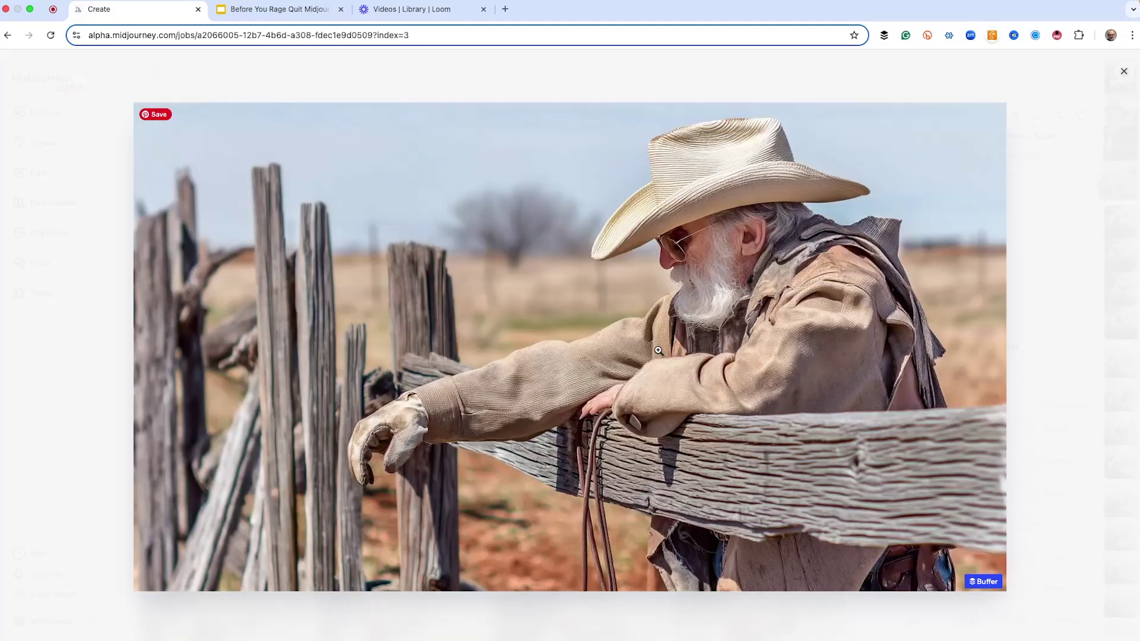